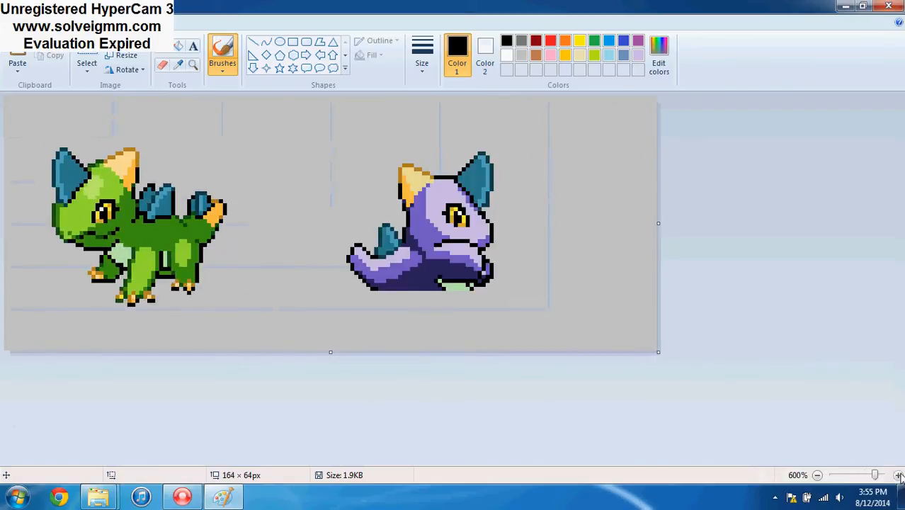
left_click(899, 475)
Copy the green sprite from the sheet using a 56 × 54 px rectangular selection, and close the image
left_click(86, 62)
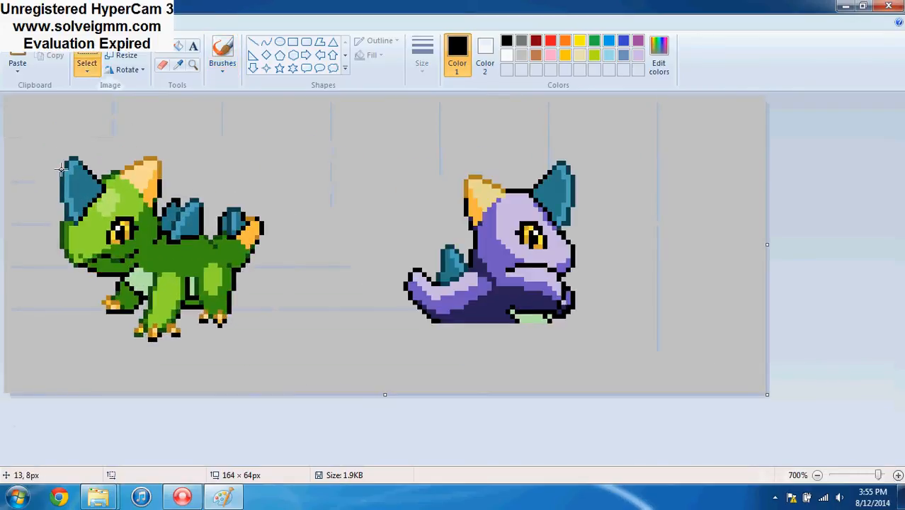
left_click_drag(37, 132, 65, 157)
left_click_drag(107, 191, 294, 382)
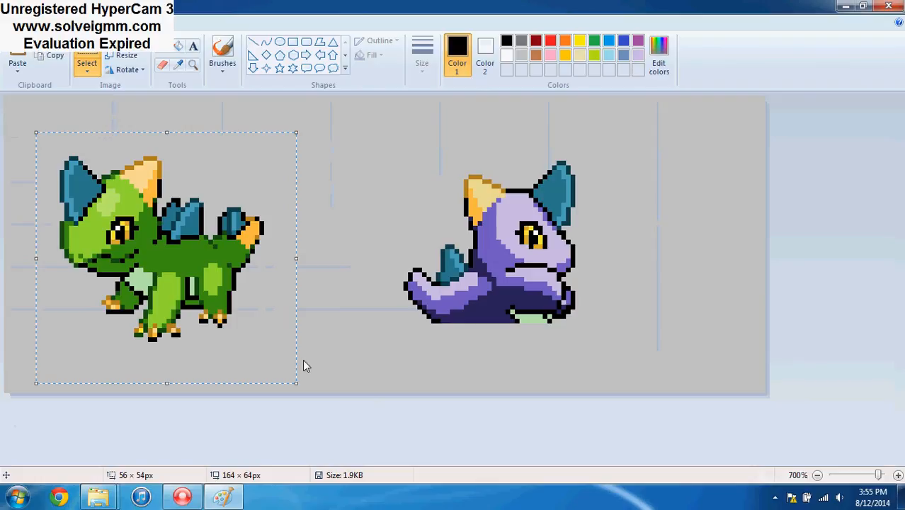
left_click(891, 6)
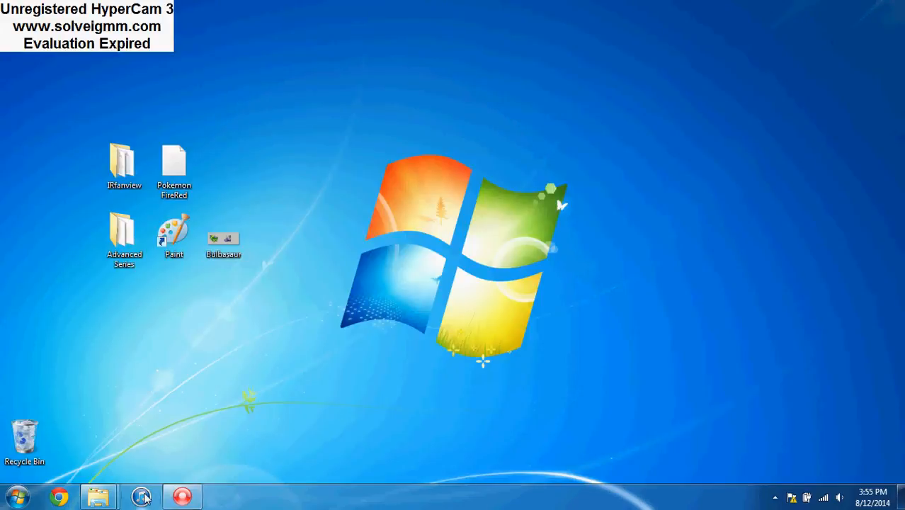
Paste the copied sprite into a new Paint image and reduce the canvas to 64 × 64 px around it
double_click(175, 237)
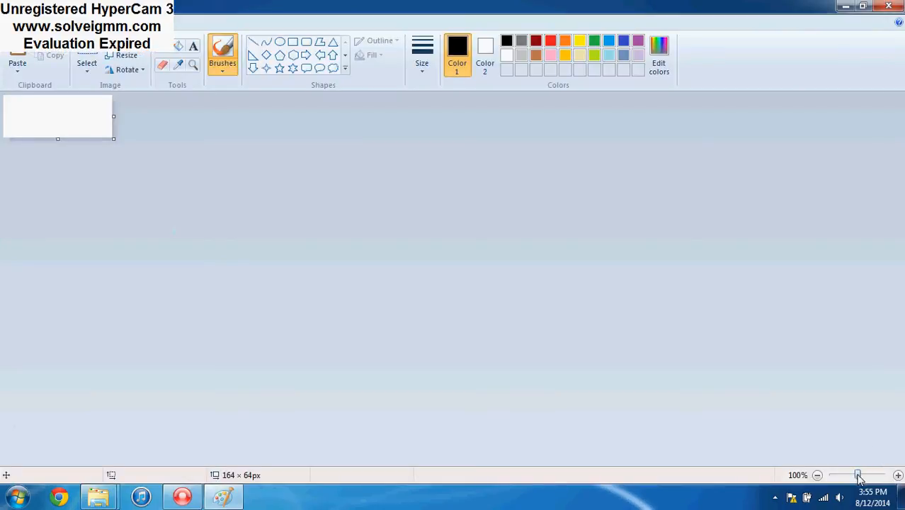
left_click_drag(859, 478, 881, 476)
key("ctrl+v")
left_click_drag(142, 243, 153, 256)
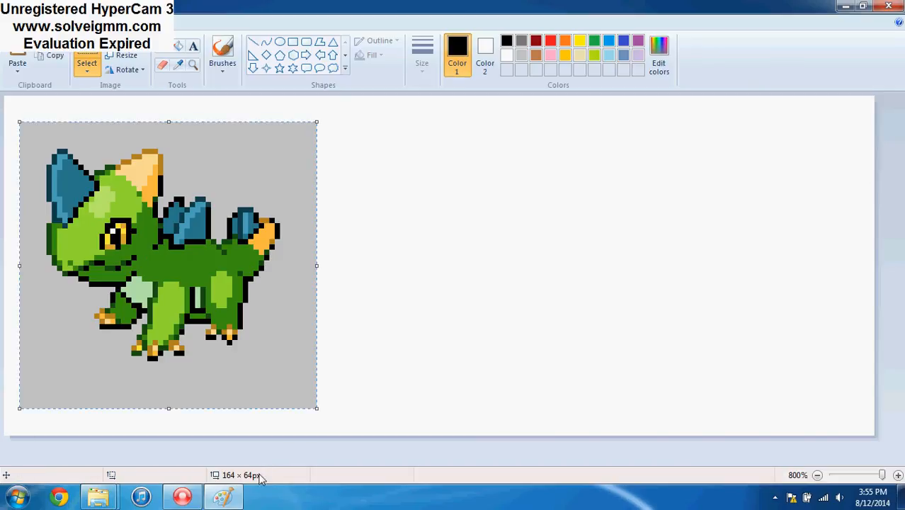
left_click(396, 367)
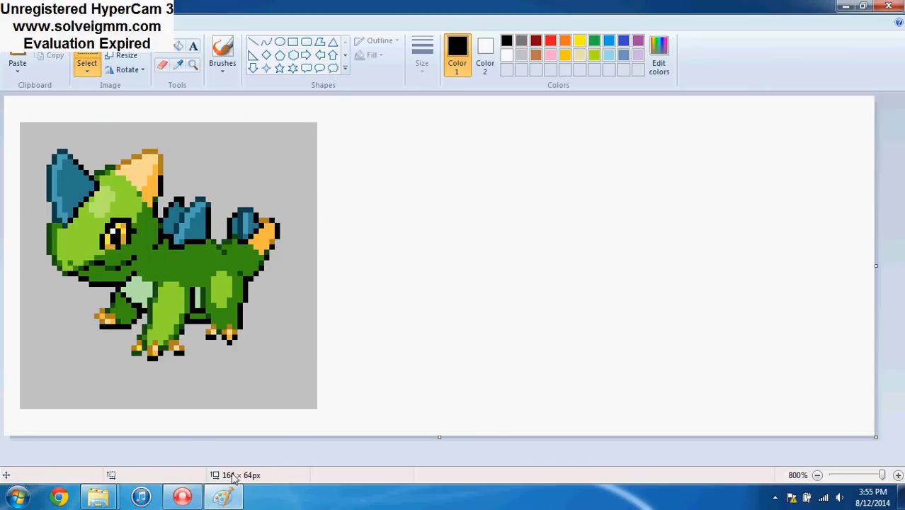
left_click_drag(876, 267, 345, 314)
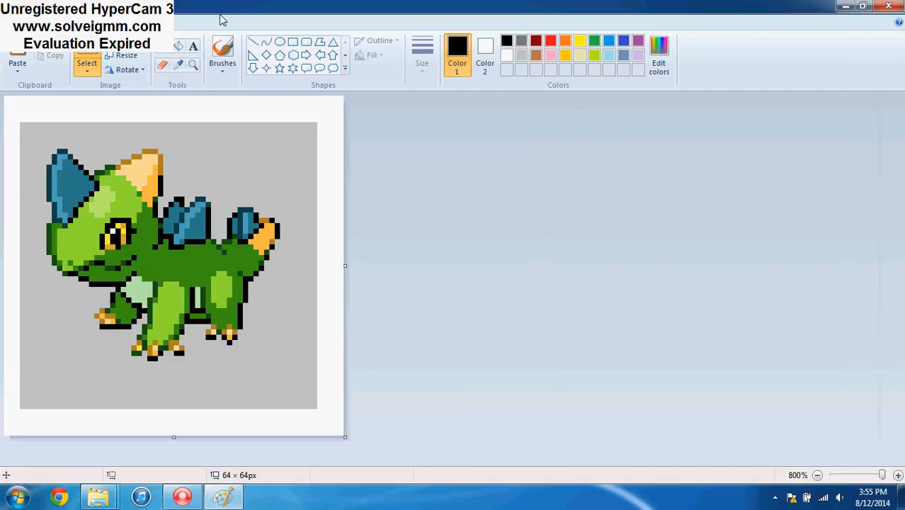
Fill the white border around the pasted sprite with the grey sampled from its background
left_click(178, 64)
left_click(225, 163)
left_click(180, 46)
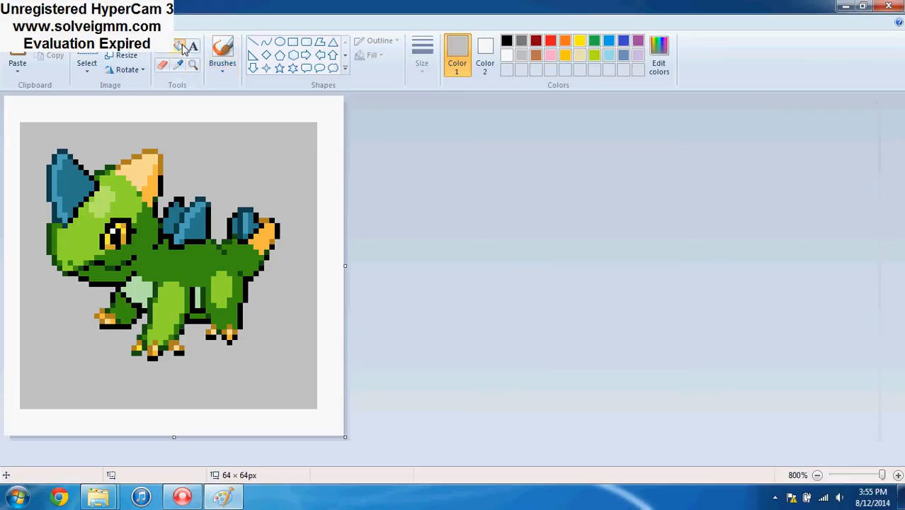
left_click(206, 110)
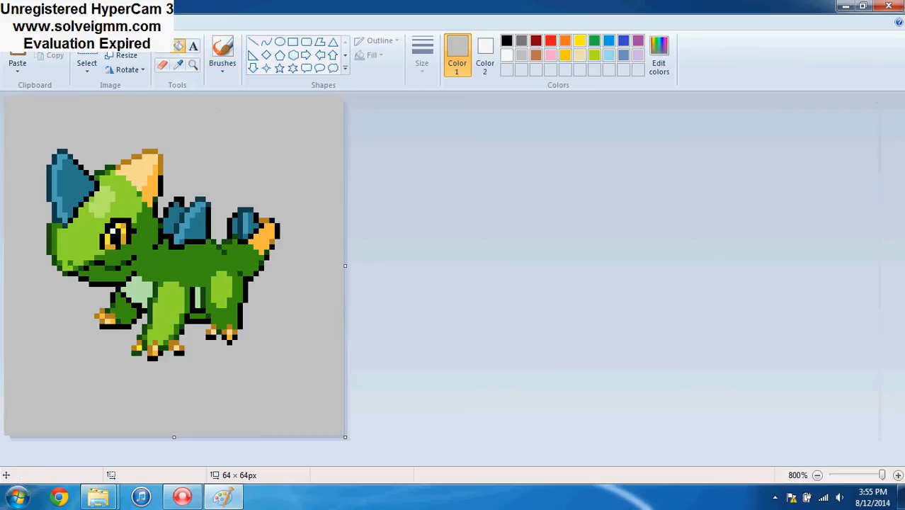
Set the secondary colour to the background grey and move the sprite about 4 px down and 1 px to the right
left_click(84, 65)
left_click_drag(37, 123, 306, 386)
left_click(180, 66)
right_click(168, 104)
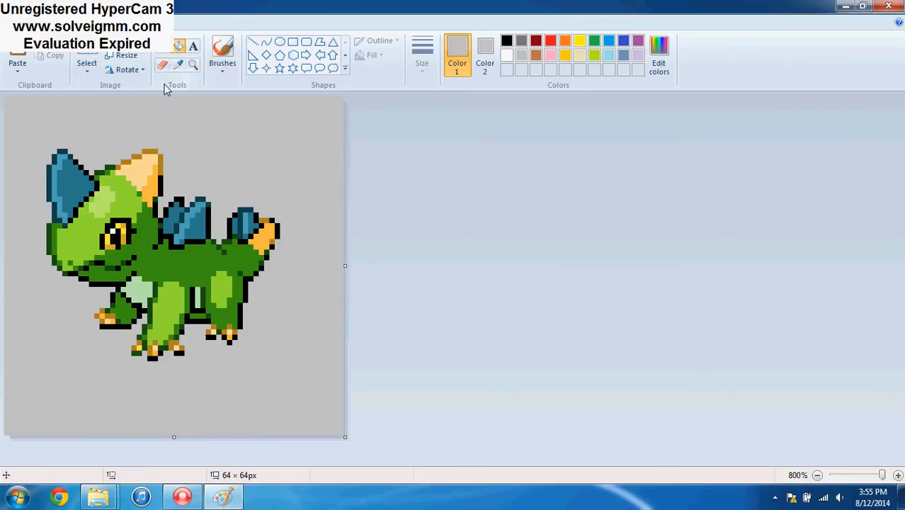
left_click(87, 62)
left_click_drag(33, 137, 305, 386)
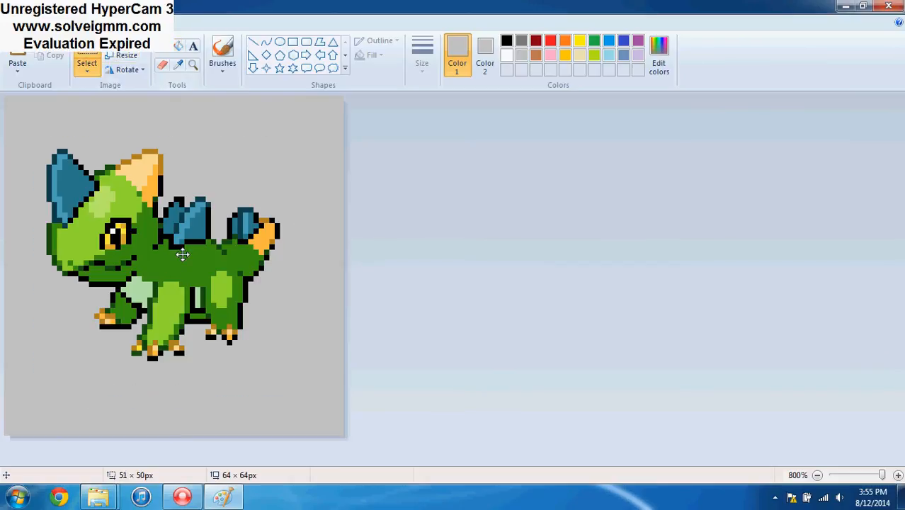
left_click_drag(183, 254, 187, 278)
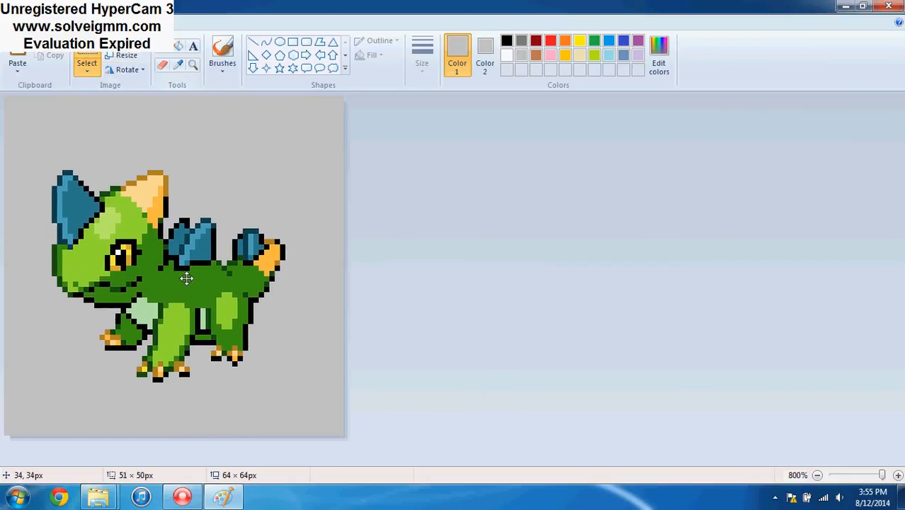
left_click(415, 136)
Save the sprite to the desktop as the PNG file Bulbasaur Front and place its icon above the Bulbasaur file
left_click(20, 22)
left_click(73, 137)
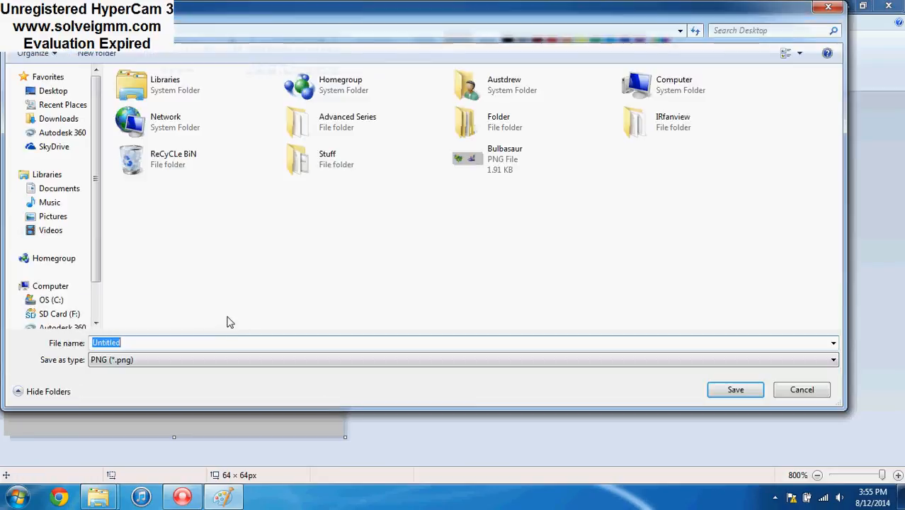
type("Ba")
type("l")
key("BackSpace")
key("BackSpace")
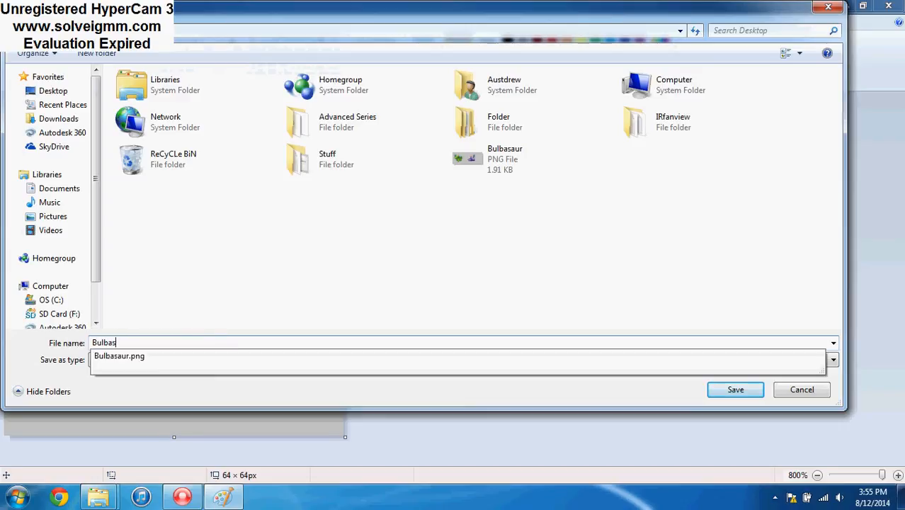
type("ulbasaur Front")
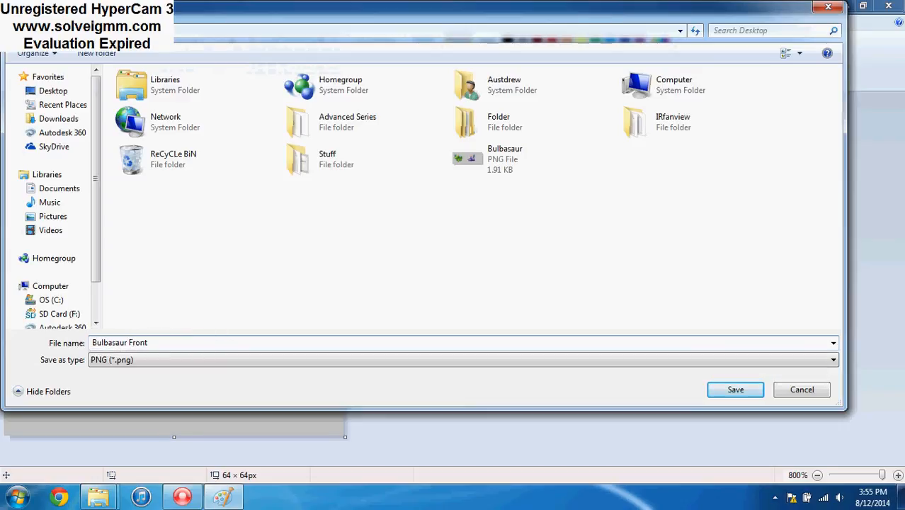
key("Return")
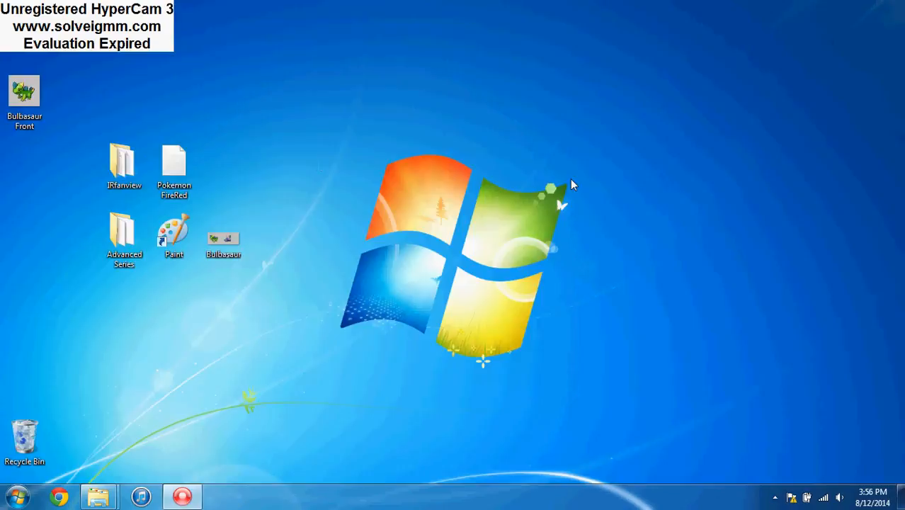
left_click_drag(24, 93, 223, 161)
Launch IrfanView (i_view32) from the IRfanview folder and open the Bulbasaur Front image in it
double_click(124, 166)
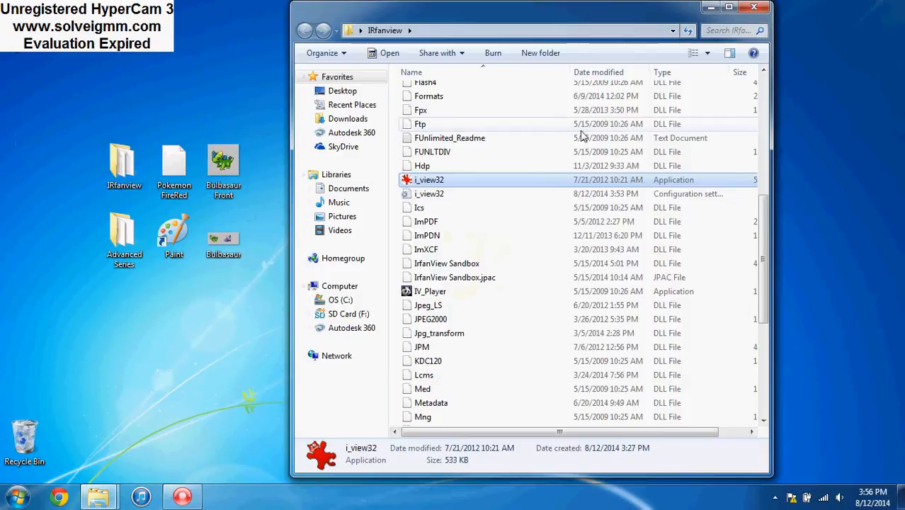
double_click(434, 180)
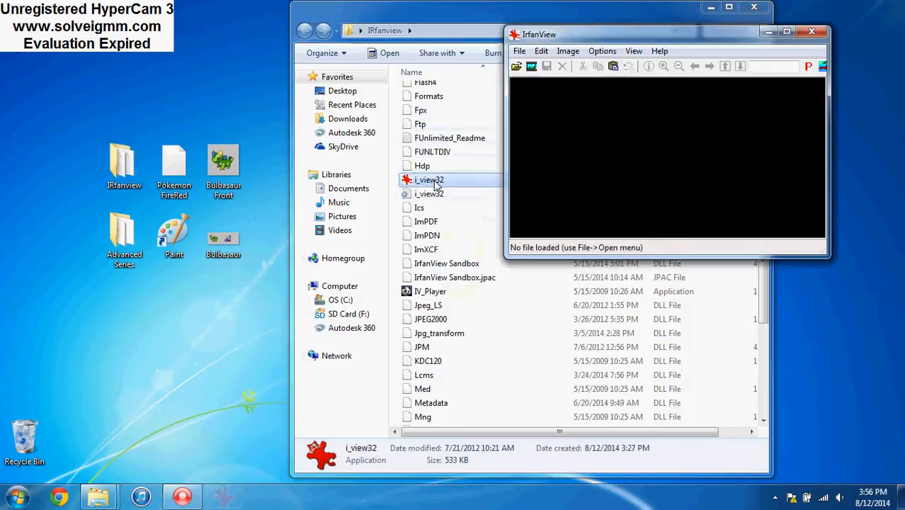
left_click(711, 7)
left_click(518, 67)
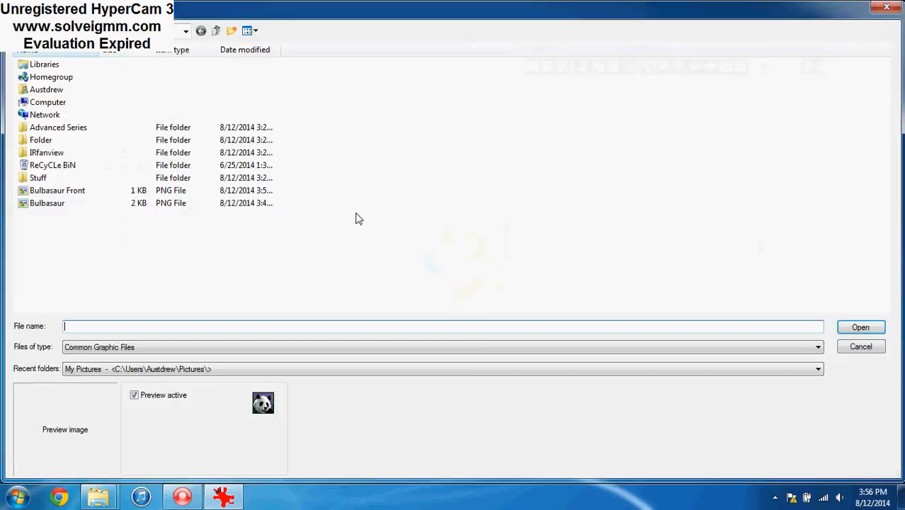
left_click(99, 191)
double_click(99, 193)
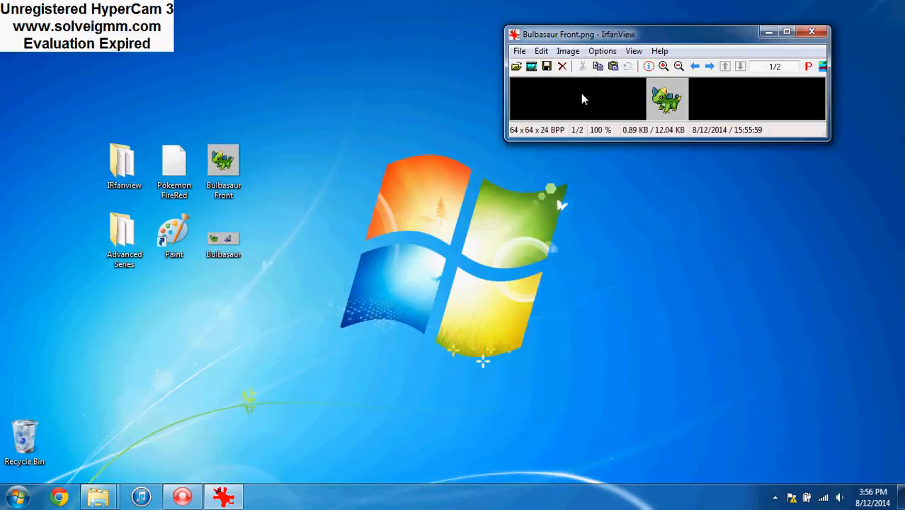
Decrease the image's color depth to 16 colors (4 BPP)
left_click(571, 52)
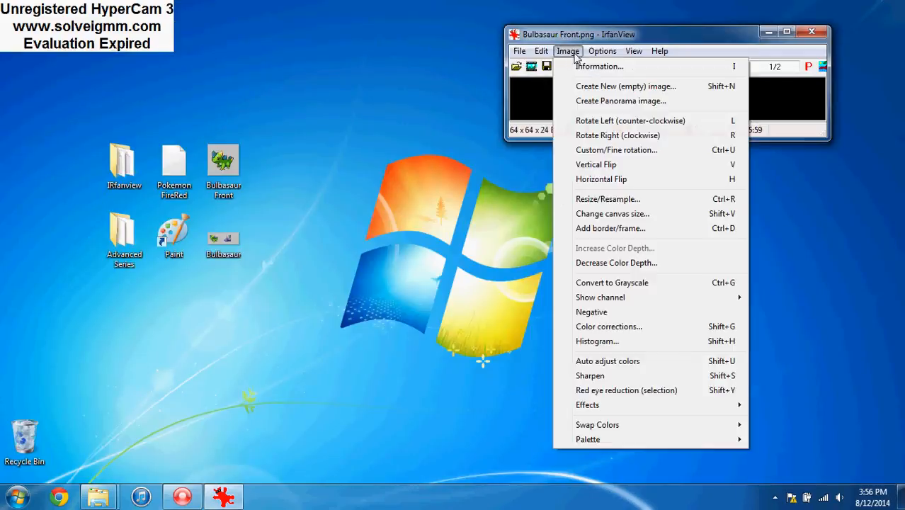
left_click(613, 267)
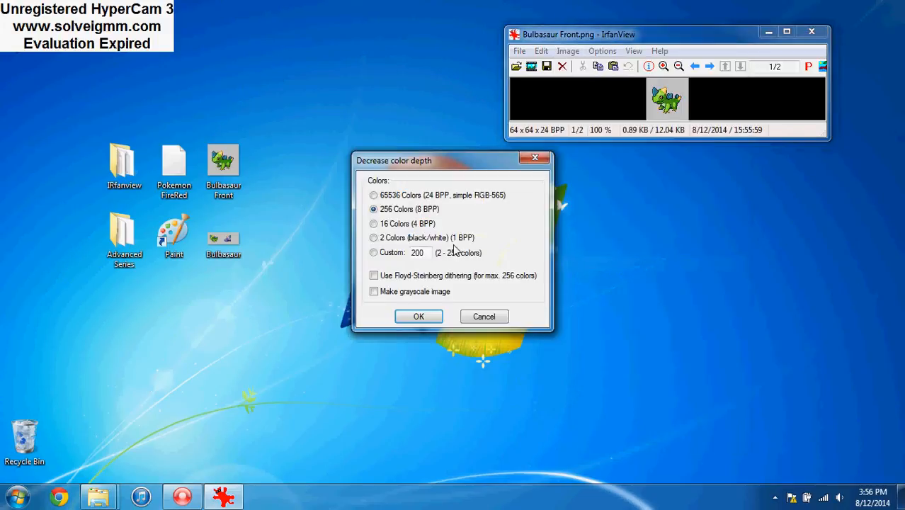
left_click(381, 225)
left_click(419, 317)
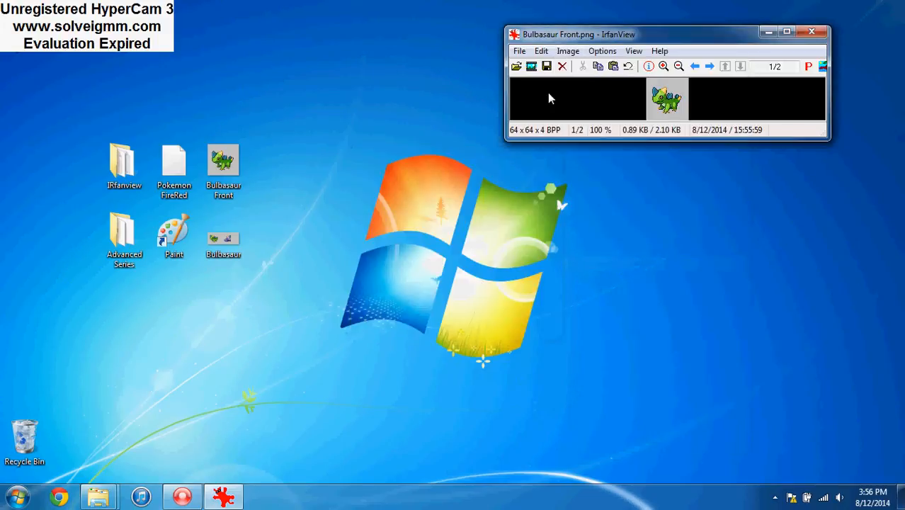
Edit the image's palette and change the first entry, the black at index 0, to bright cyan, RGB 0, 255, 255
left_click(566, 53)
mouse_move(616, 440)
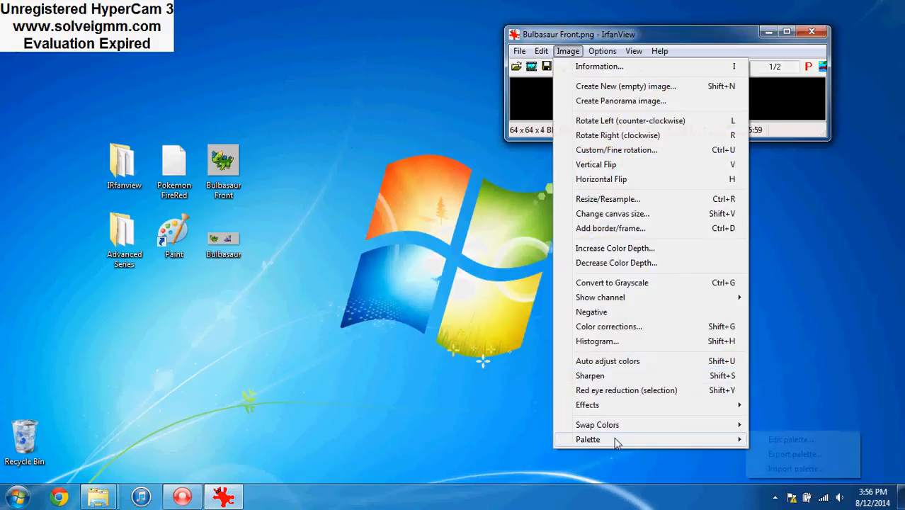
left_click(772, 440)
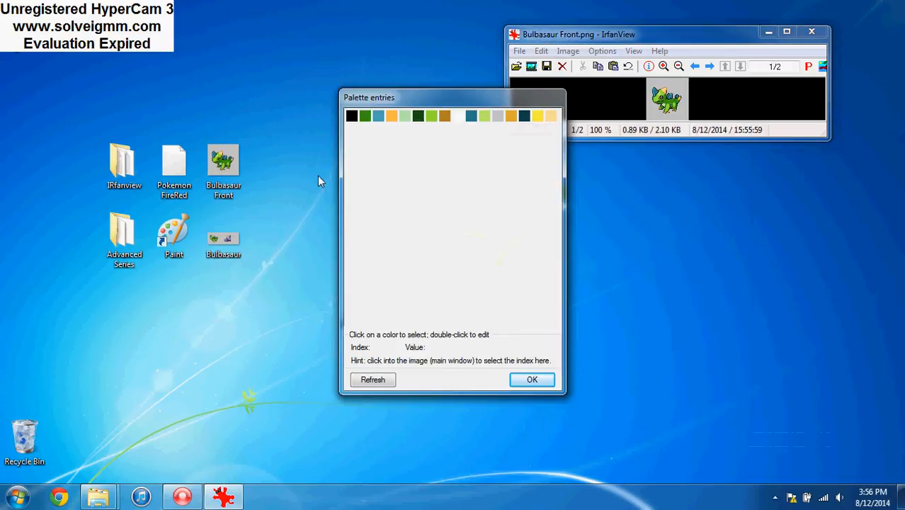
double_click(352, 117)
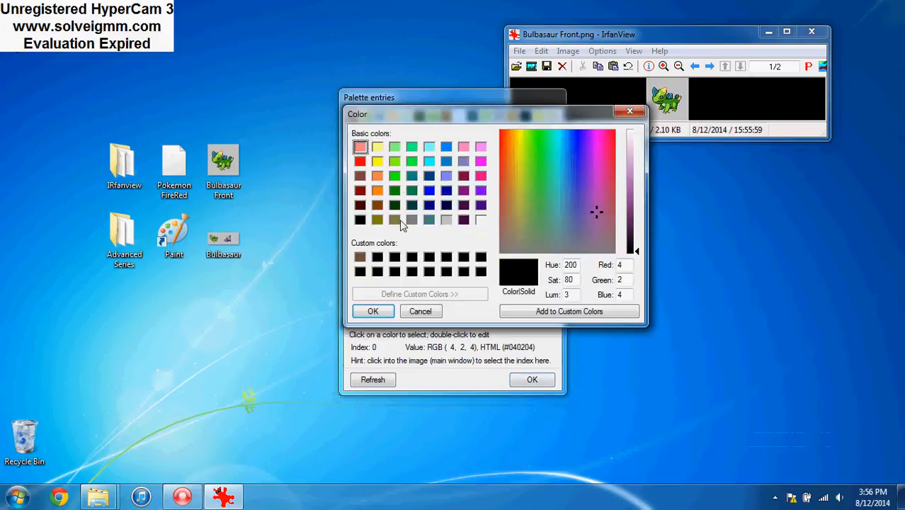
left_click(427, 163)
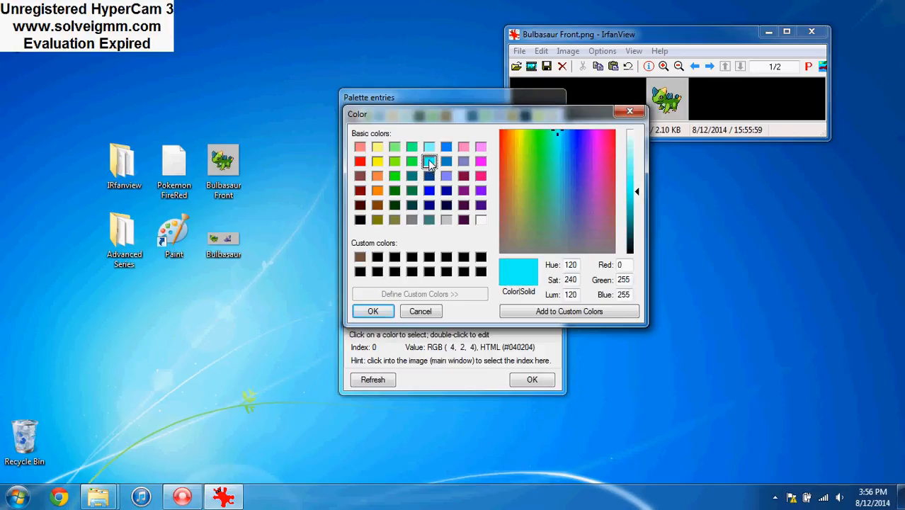
left_click(375, 311)
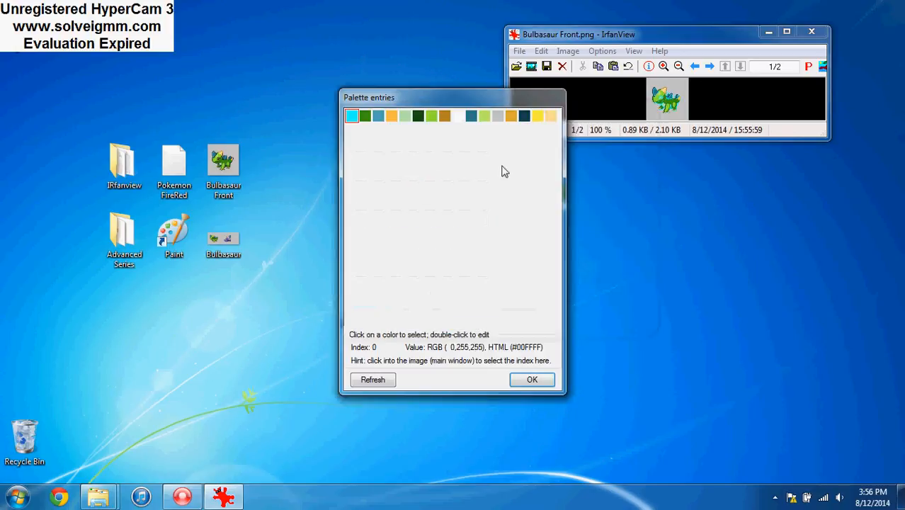
Change the grey background entry at palette index 11 to black, RGB 0, 0, 0, and apply the palette
double_click(496, 117)
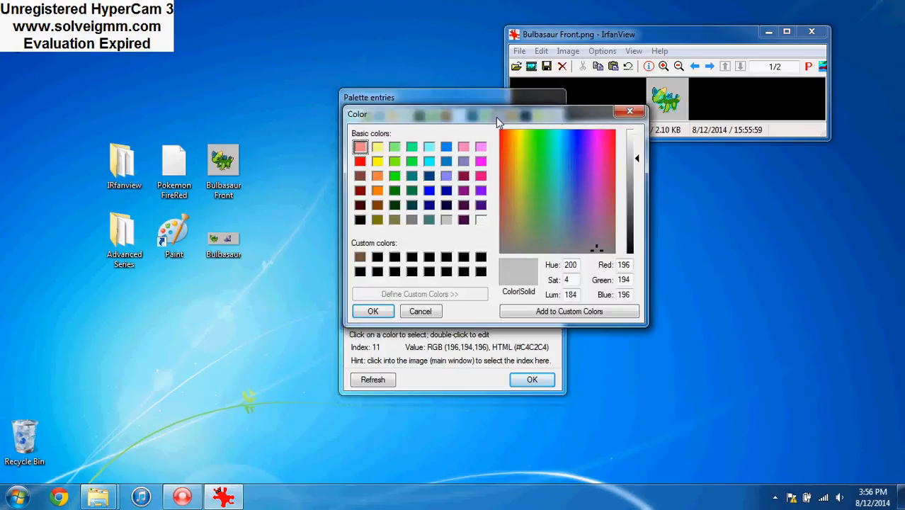
left_click(378, 260)
left_click(372, 311)
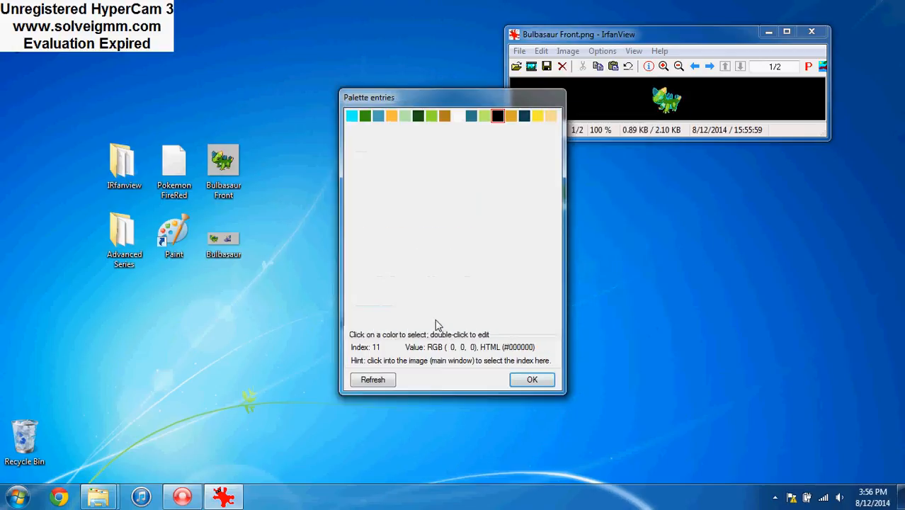
left_click(532, 379)
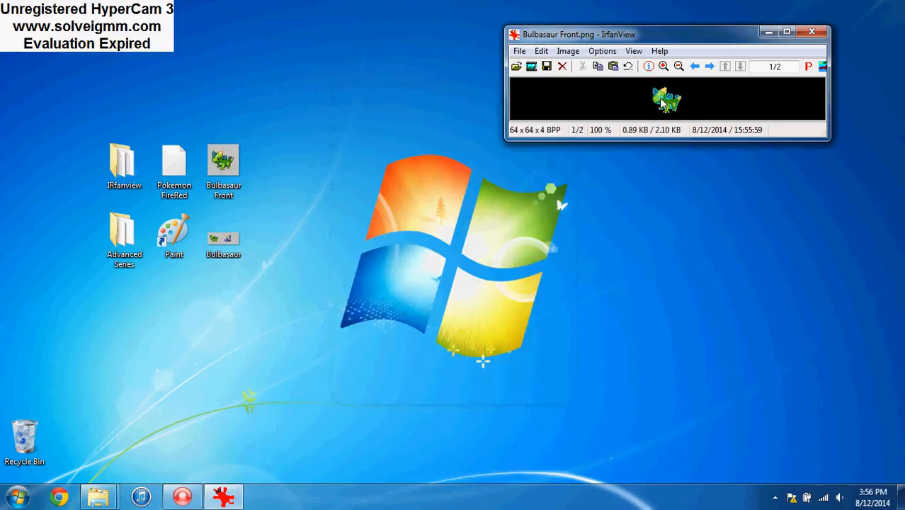
Save the recoloured sprite in its original folder, replacing the existing Bulbasaur Front.png
left_click(519, 51)
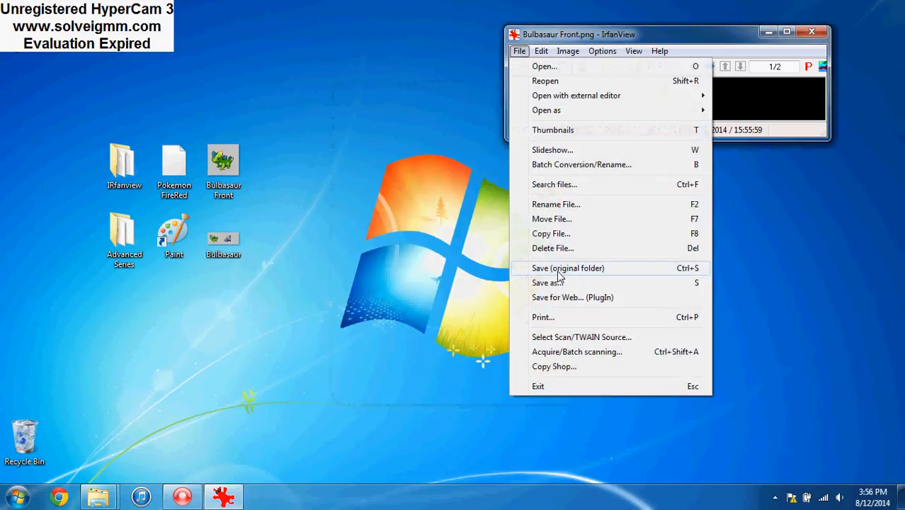
left_click(559, 272)
left_click(865, 409)
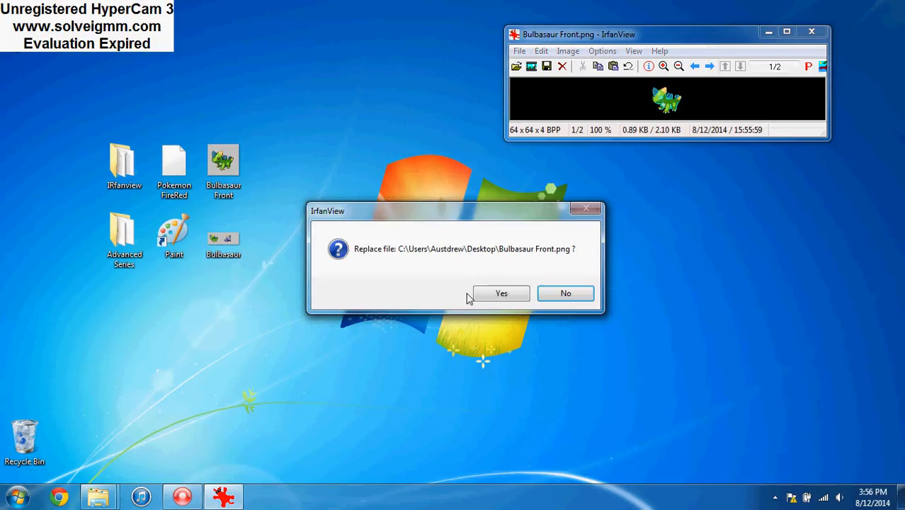
left_click(496, 294)
Open the saved Bulbasaur Front image from the desktop for editing in Paint
right_click(223, 173)
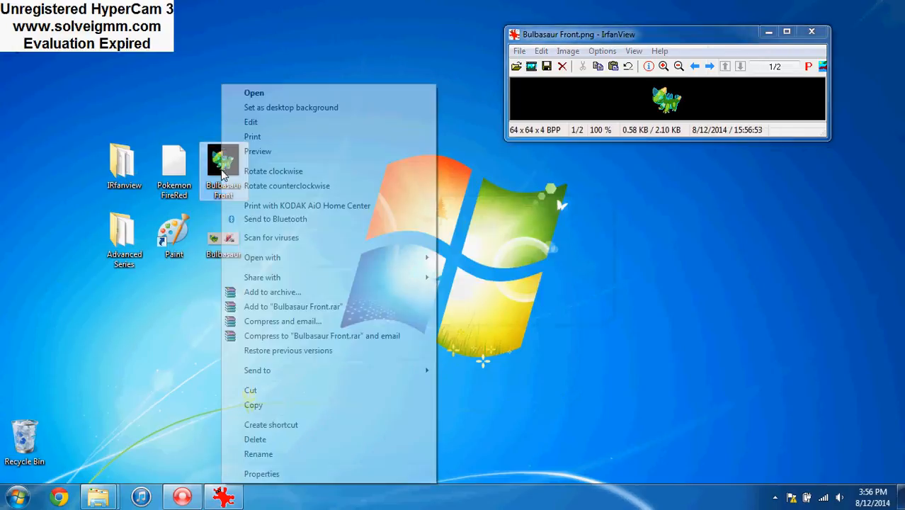
left_click(252, 123)
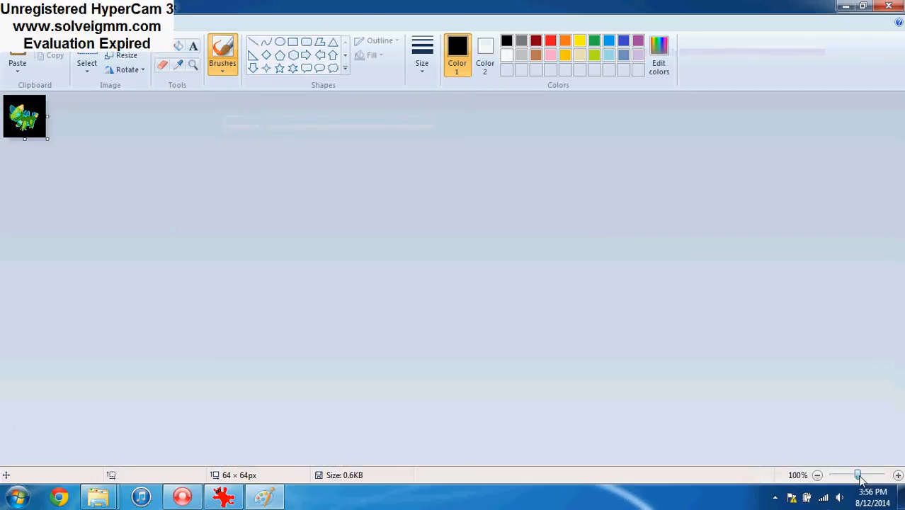
Enlarge the Bulbasaur Front sprite to 800%, ready the fill tool, save the image again and close Paint
left_click_drag(859, 475, 881, 475)
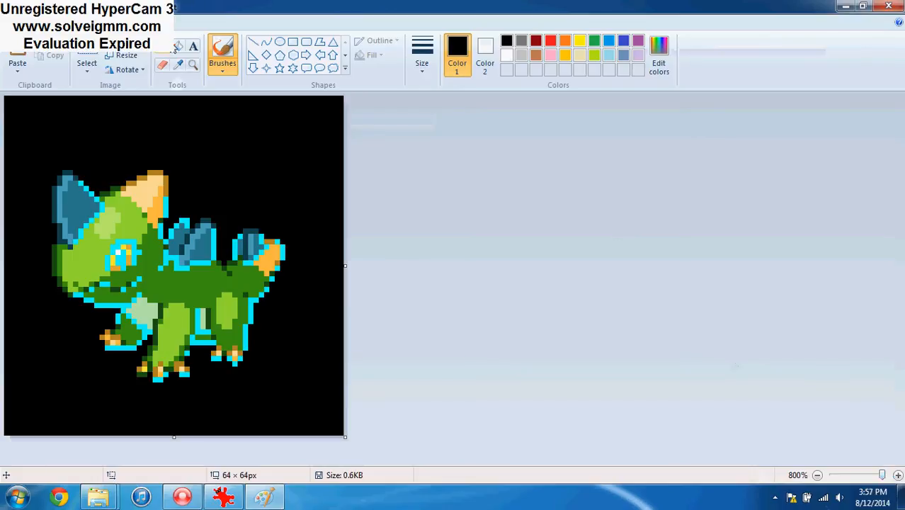
left_click(177, 47)
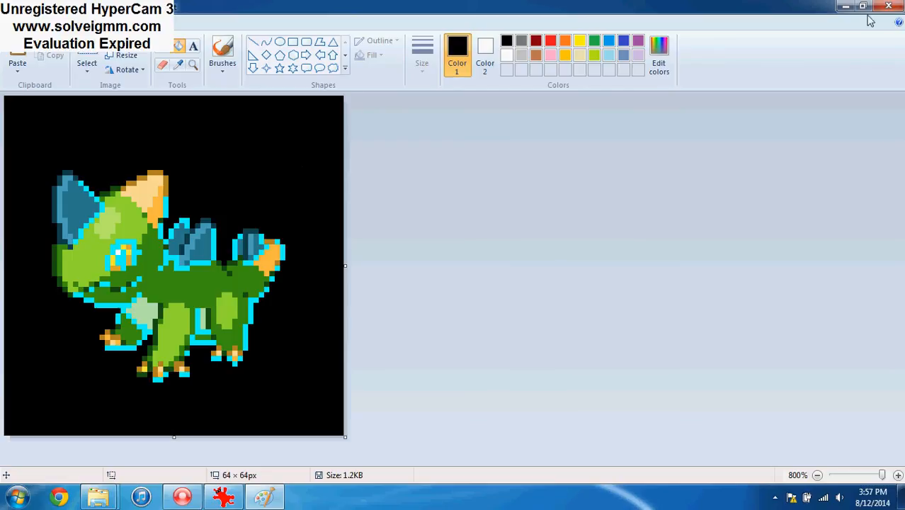
left_click(889, 5)
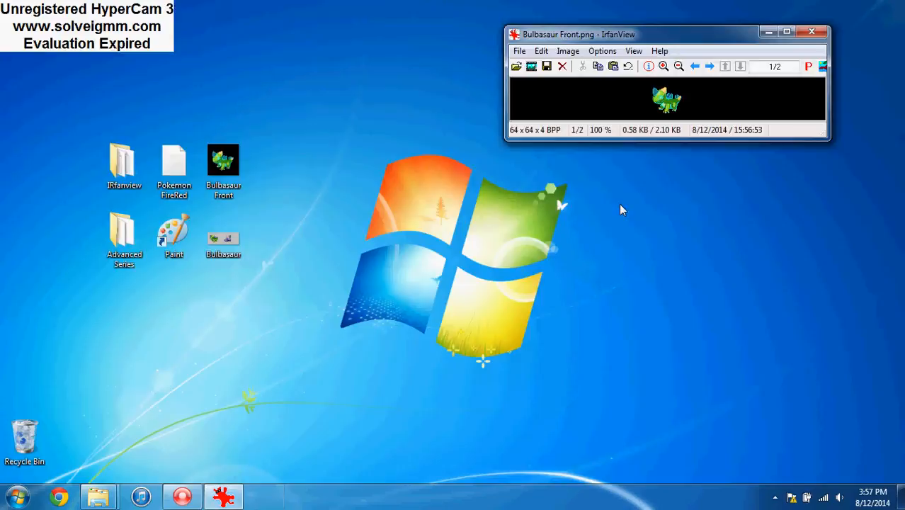
Reload Bulbasaur Front.png in IrfanView and decrease its colour depth to 16 colours (4 BPP)
left_click(519, 51)
left_click(538, 81)
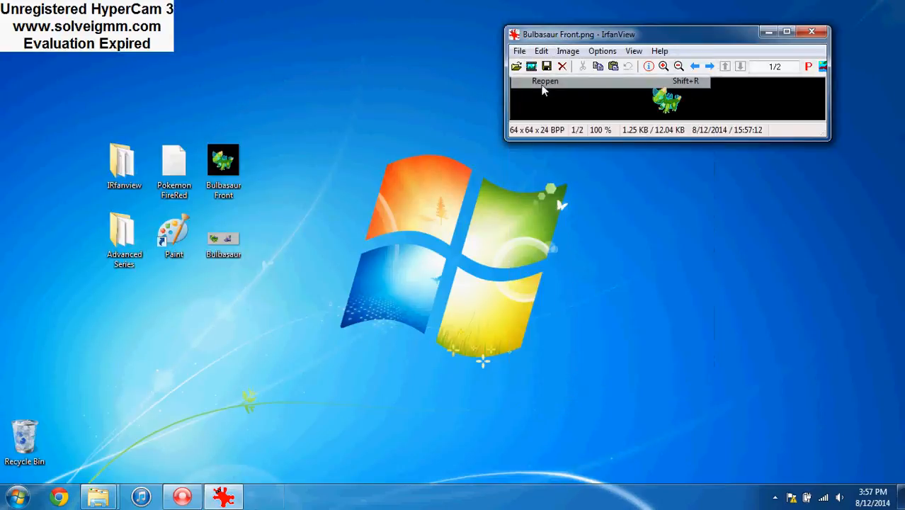
left_click(568, 51)
left_click(616, 260)
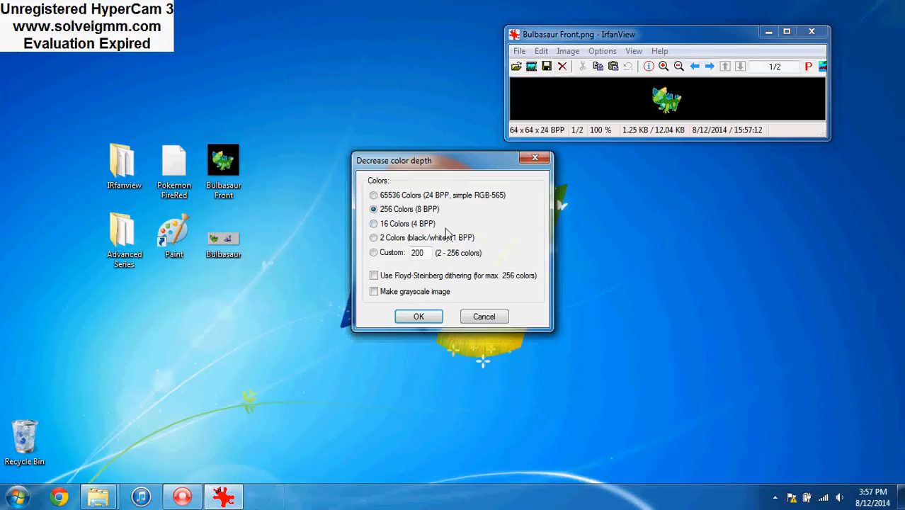
left_click(402, 225)
left_click(418, 318)
Edit the palette and change the black background entry at index 0 to pink, RGB 255, 128, 255
left_click(568, 51)
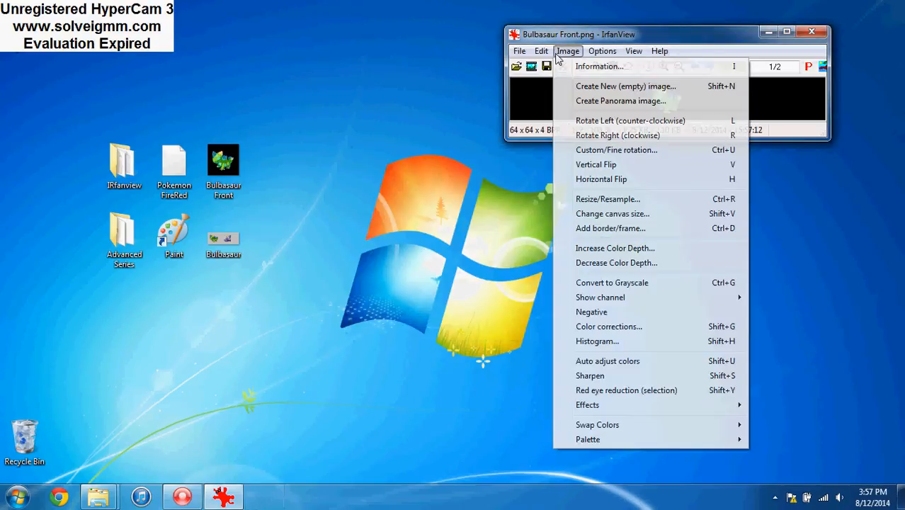
mouse_move(680, 439)
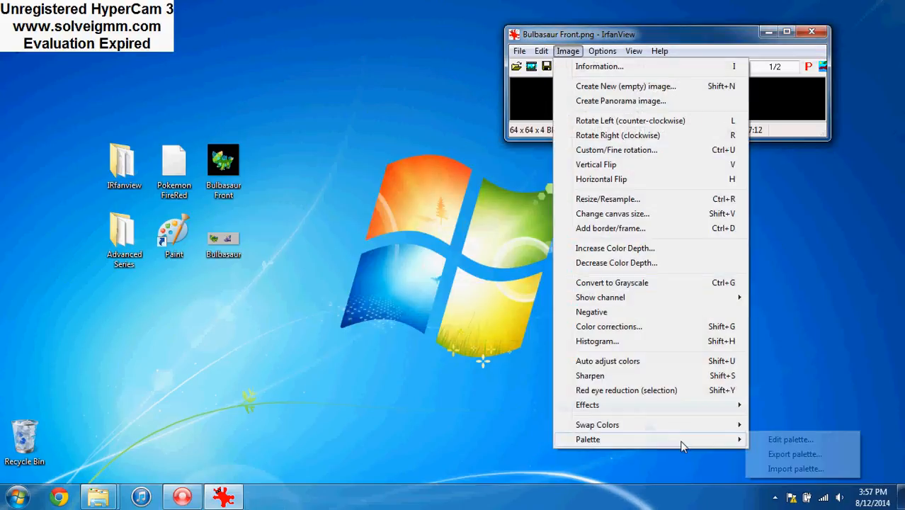
left_click(779, 438)
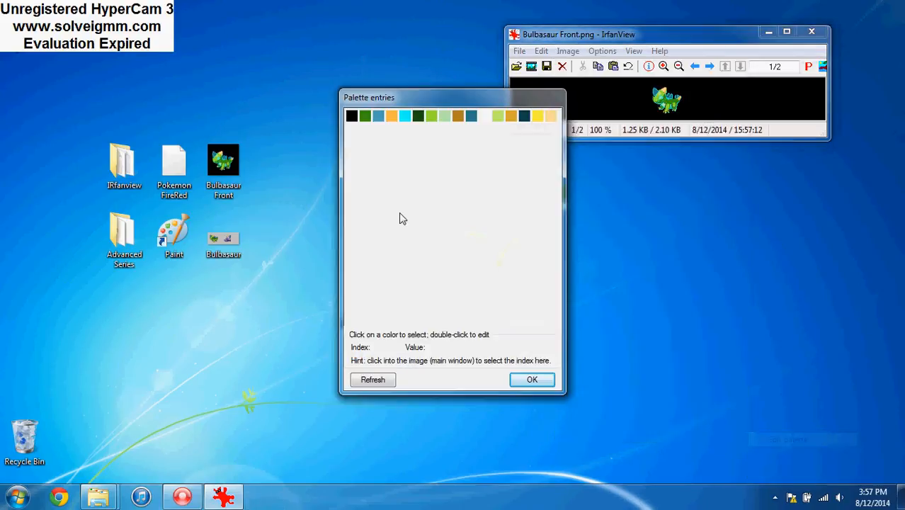
double_click(352, 117)
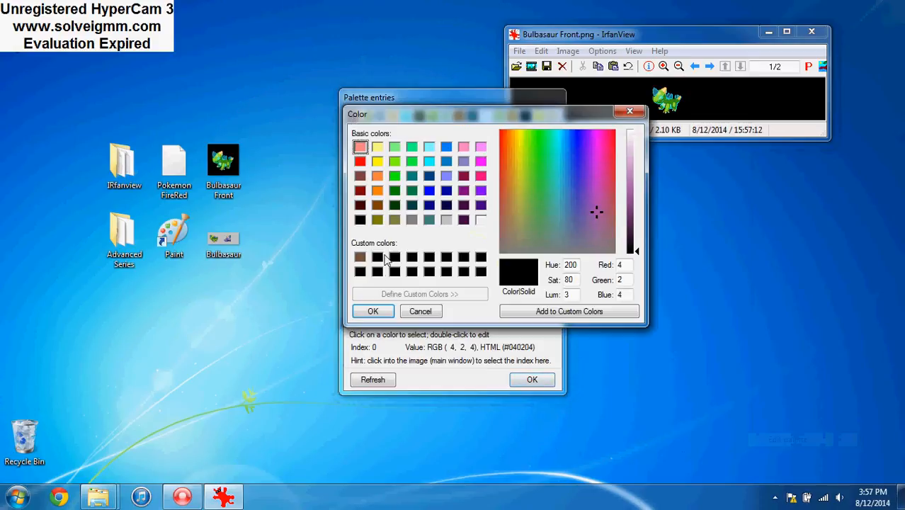
left_click(481, 146)
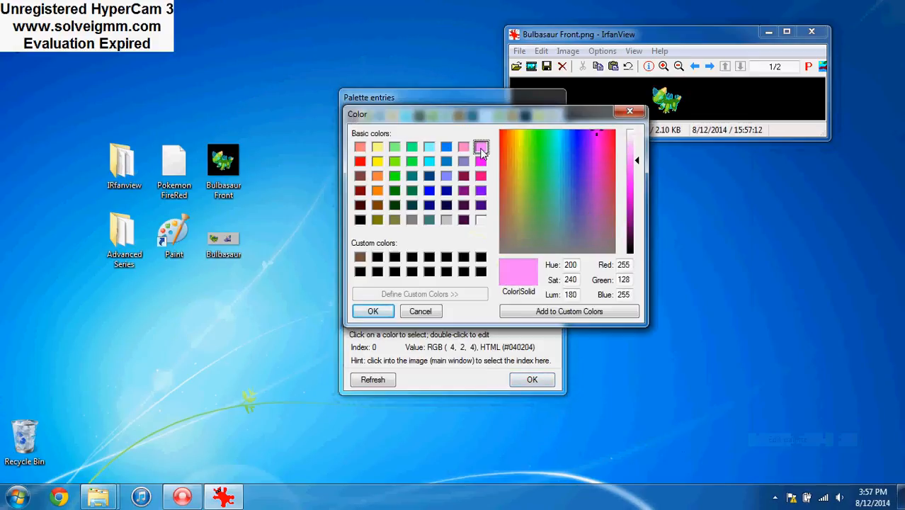
left_click(385, 313)
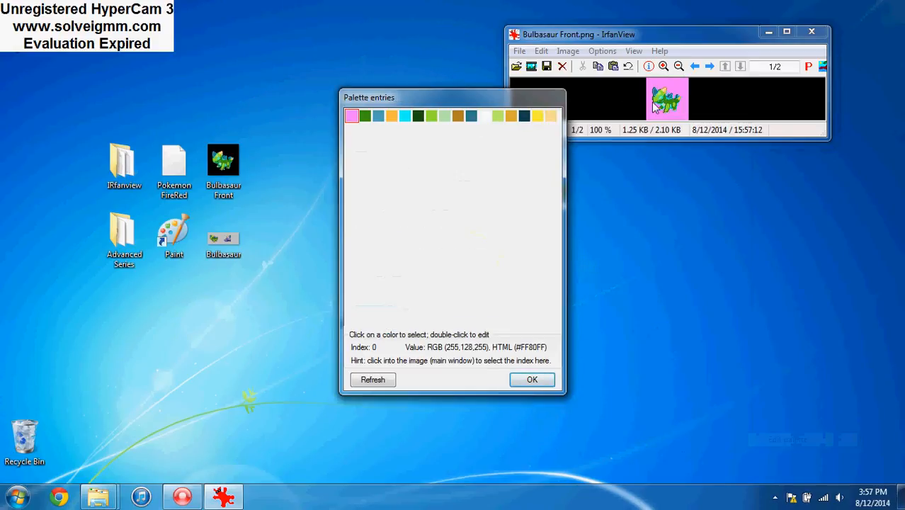
Change the cyan outline entry at palette index 4 to black, RGB 0, 0, 0, and apply the palette
double_click(405, 116)
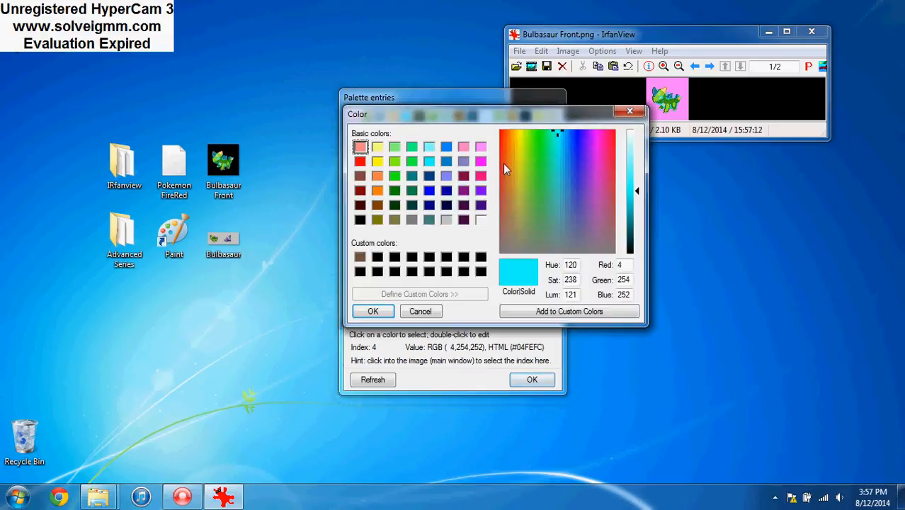
left_click(378, 258)
left_click(383, 318)
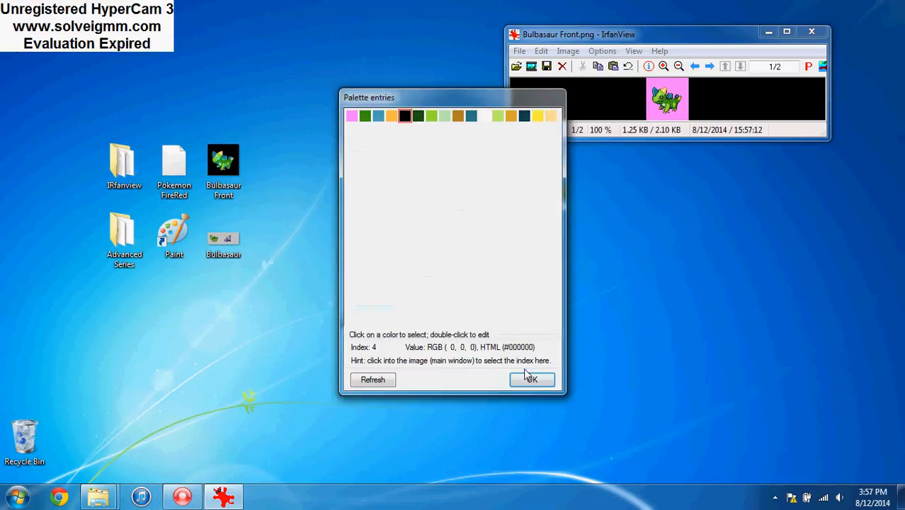
left_click(529, 379)
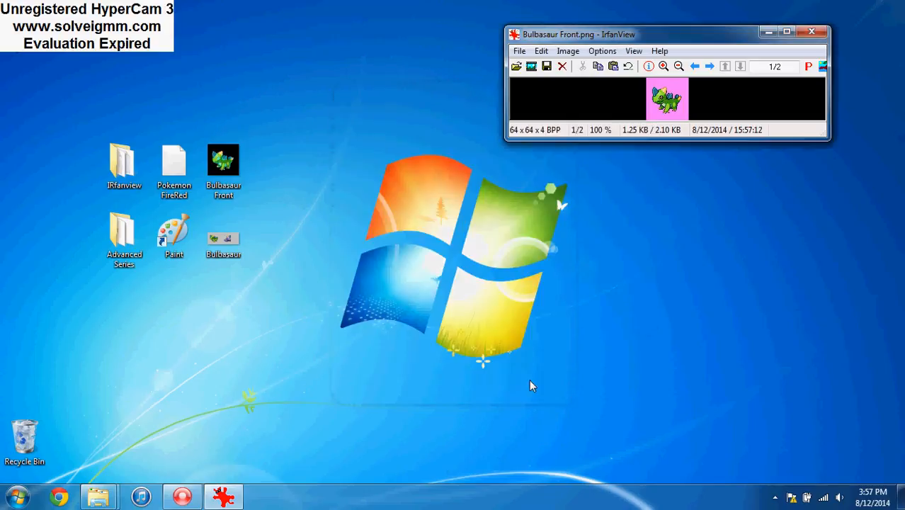
Save the sprite as a PNG over the existing Bulbasaur Front file and minimize IrfanView
left_click(520, 51)
left_click(538, 272)
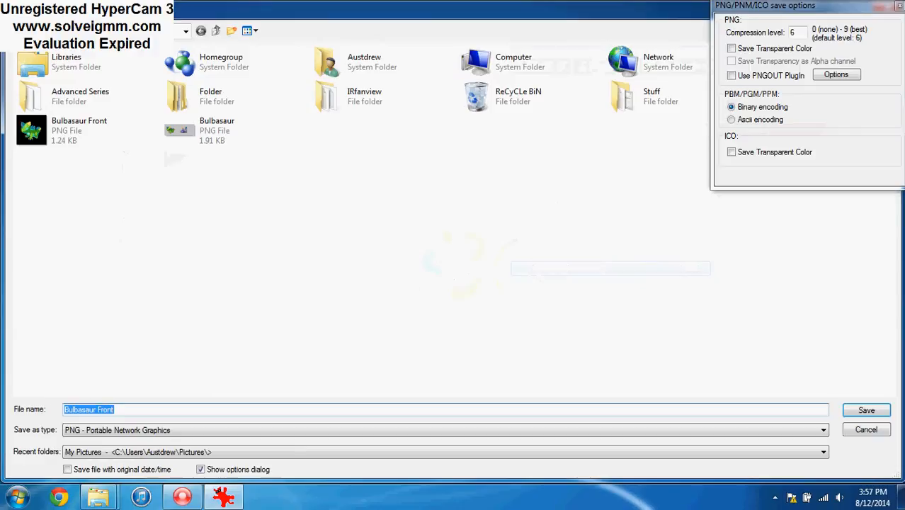
left_click(865, 409)
left_click(501, 293)
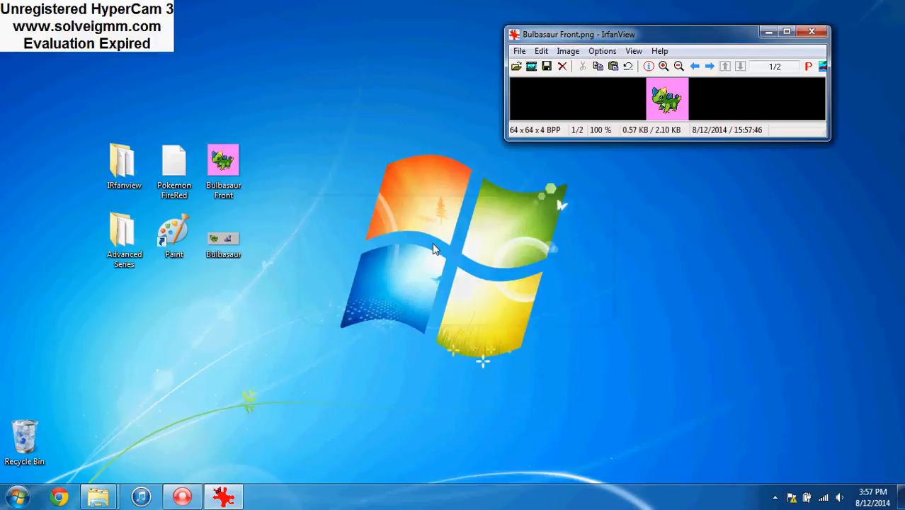
left_click(767, 32)
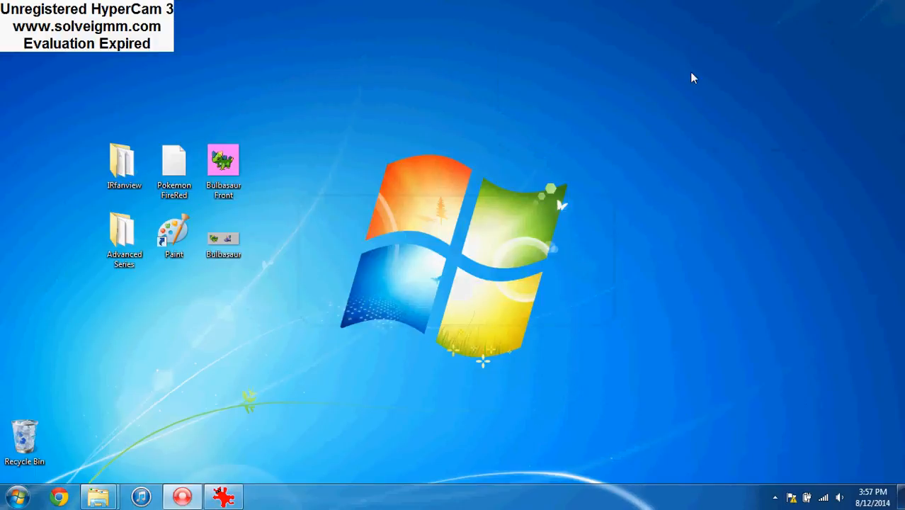
Open the saved Bulbasaur Front image in Paint at 800% zoom and shrink its window to expose the desktop icons
right_click(223, 170)
left_click(248, 121)
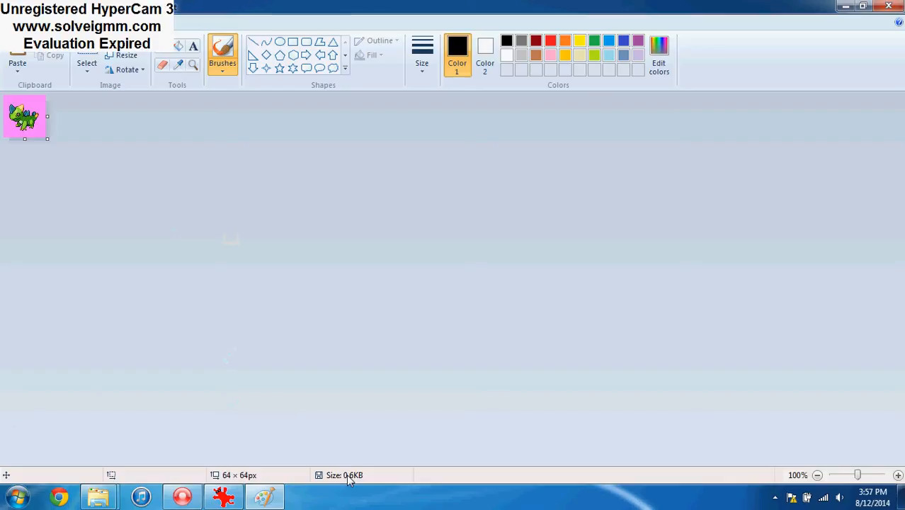
left_click_drag(862, 480, 895, 479)
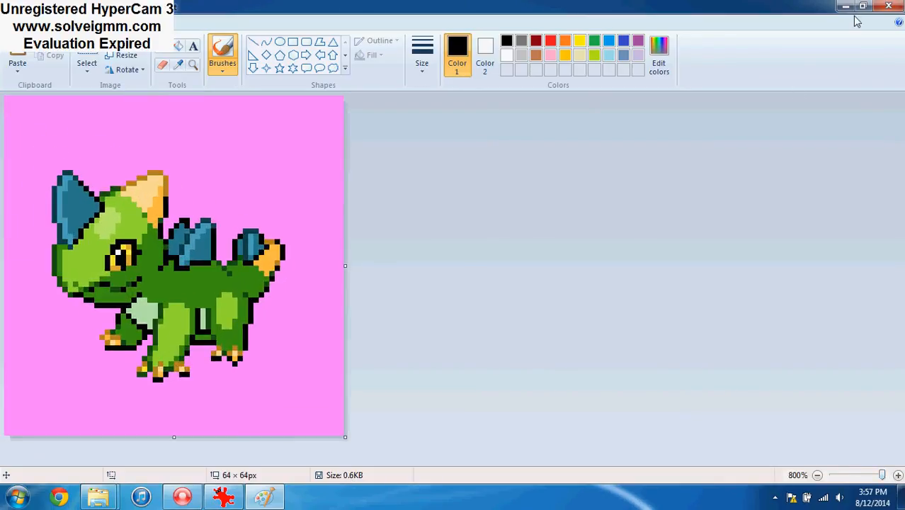
mouse_move(781, 8)
left_mouse_down()
mouse_move(613, 104)
mouse_move(904, 101)
left_mouse_up()
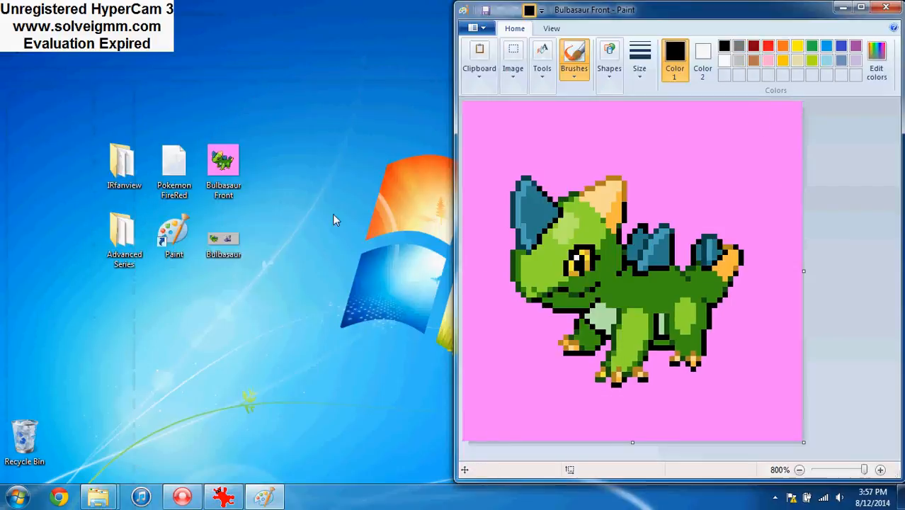
Open the desktop's Bulbasaur image in Paint, copy a 64 × 63 px area around the purple back sprite, and close that image
right_click(225, 238)
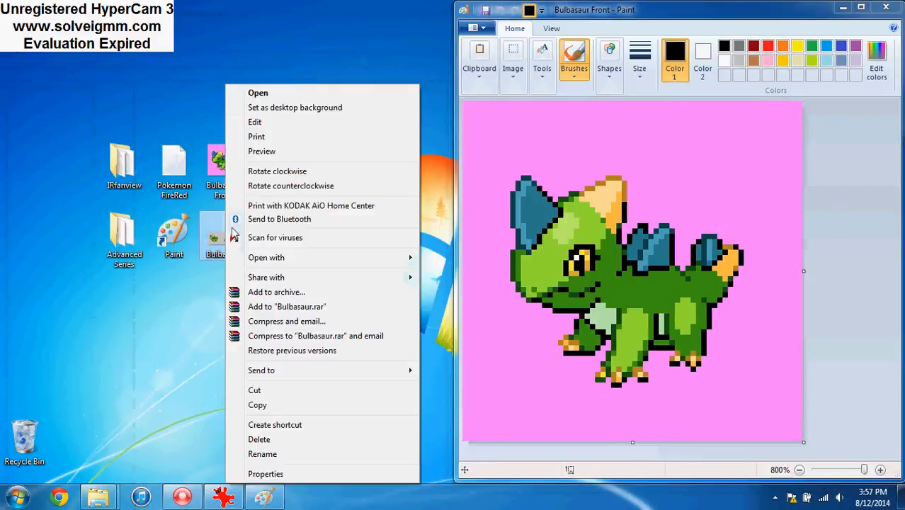
left_click(255, 123)
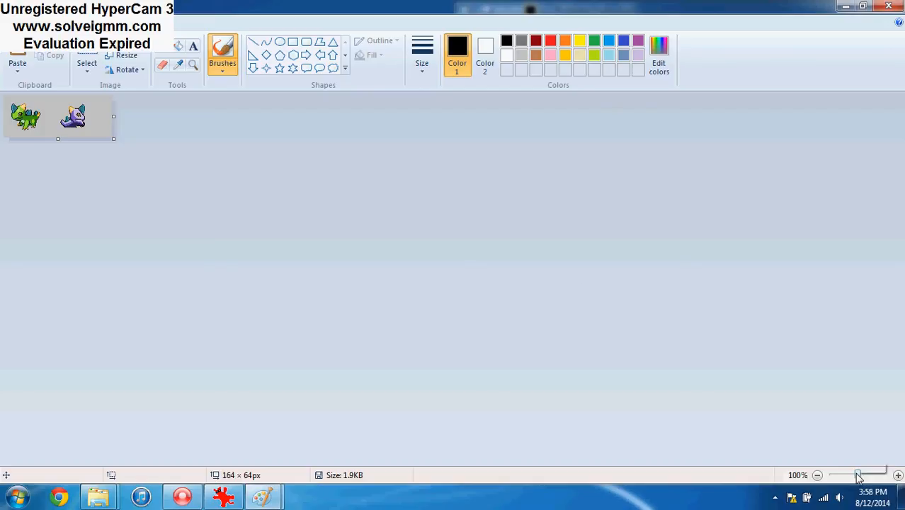
left_click_drag(857, 476, 884, 477)
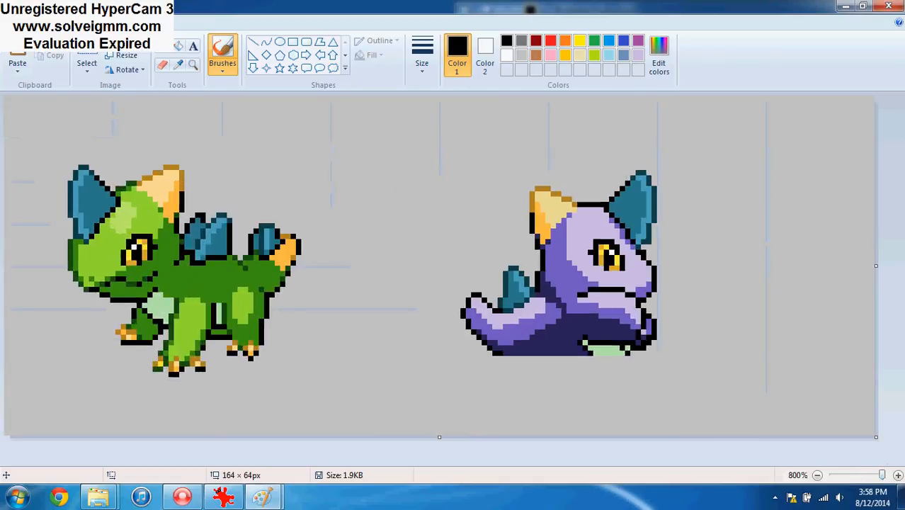
left_click(87, 62)
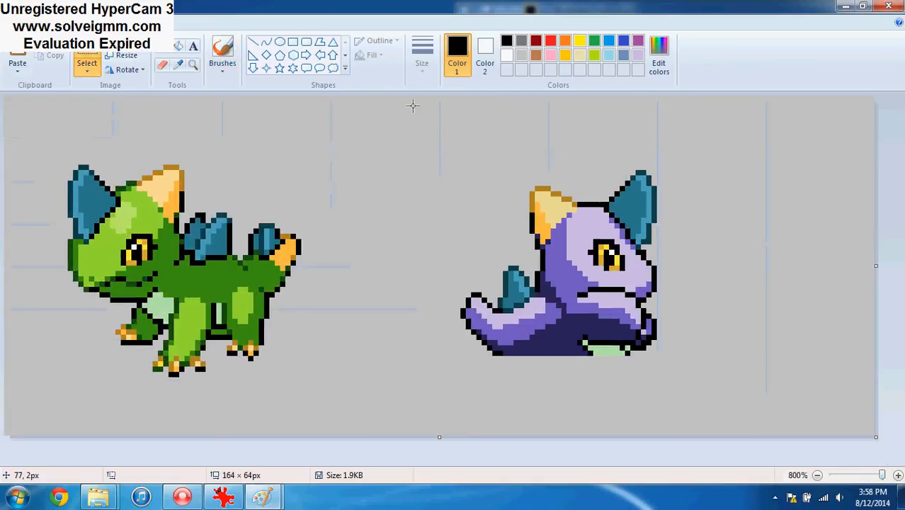
left_click_drag(396, 101, 735, 439)
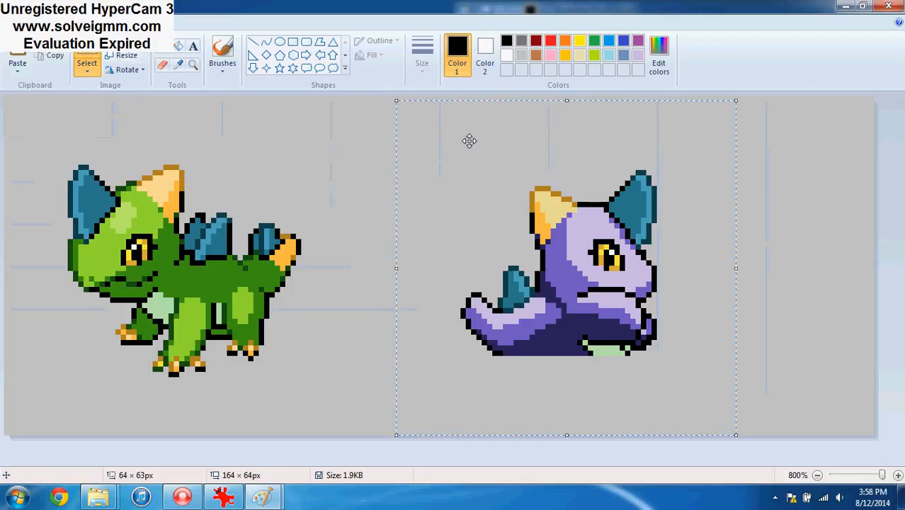
left_click(326, 210)
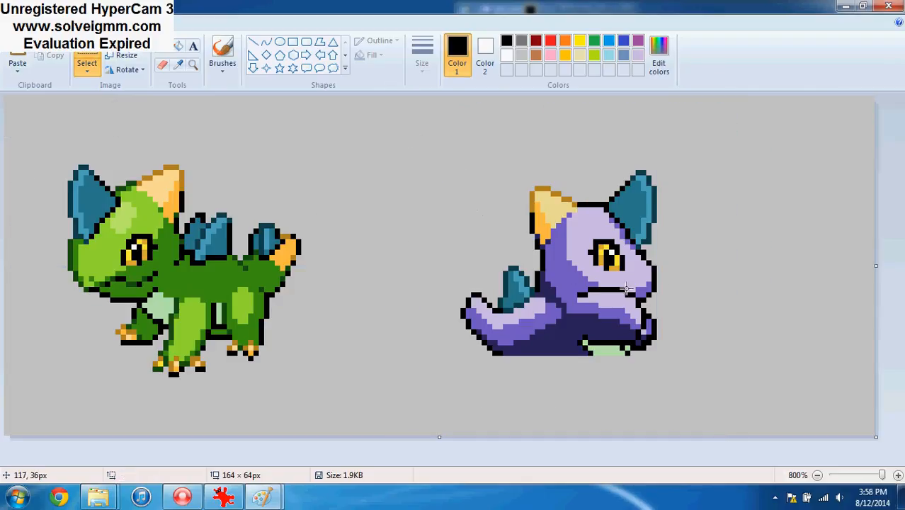
left_click(889, 6)
Widen the Bulbasaur Front canvas to 144 × 64 px and paste the purple sprite into the blank area beside the green one
left_click(861, 6)
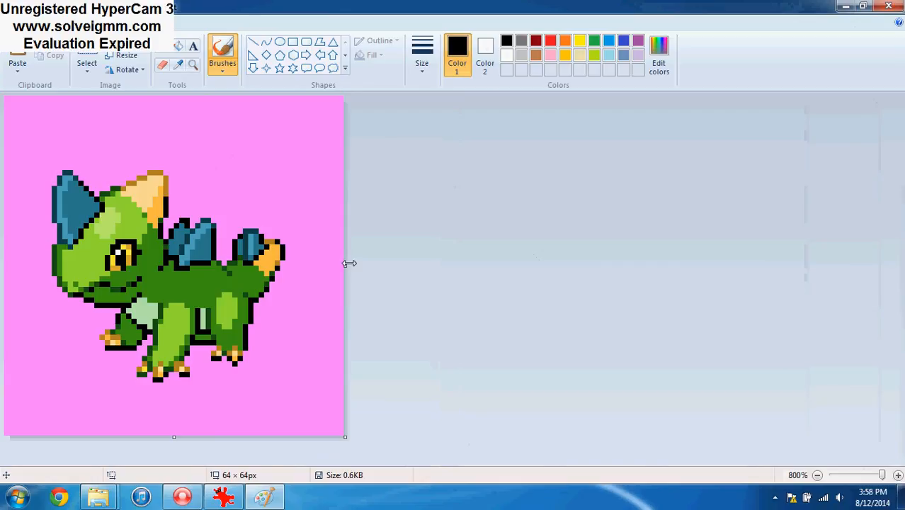
left_click_drag(349, 263, 748, 252)
left_click_drag(769, 250, 770, 251)
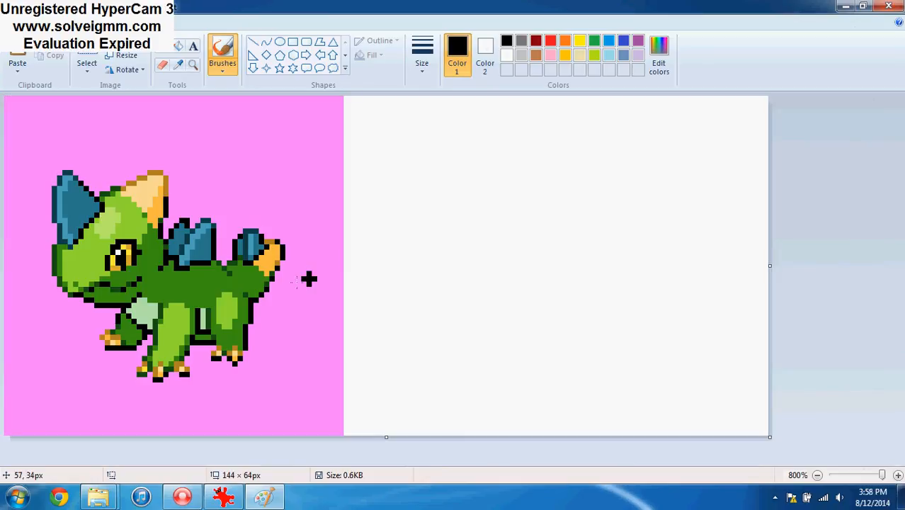
key("ctrl+v")
left_click_drag(111, 226, 496, 228)
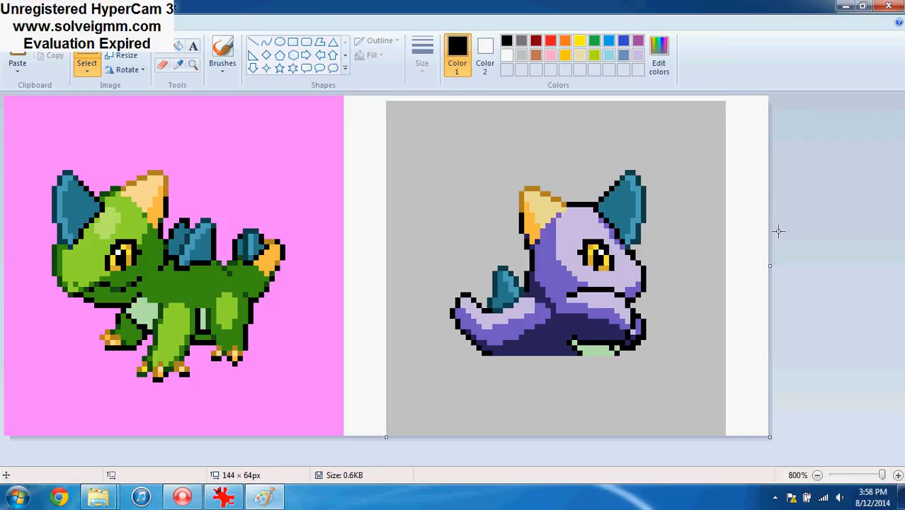
Sample the pink background of the green sprite and fill the grey background around the purple sprite with it
left_click(179, 65)
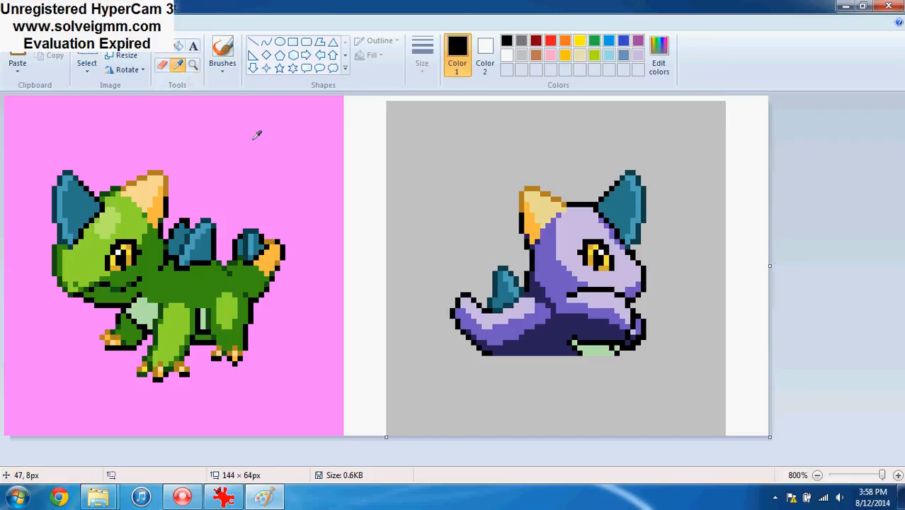
left_click(257, 135)
left_click(162, 65)
left_click(454, 133)
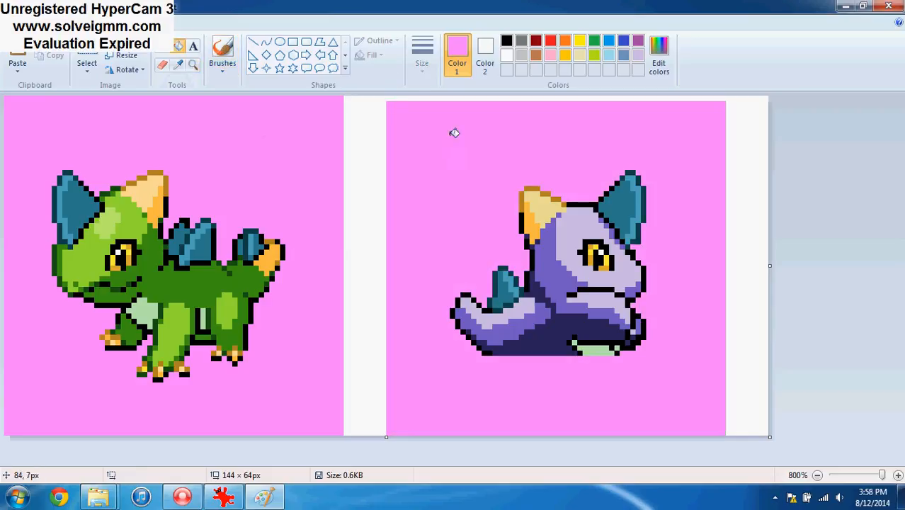
Mark both ends of the white strip above the purple sprite with pink pixels and fill the strip between them pink
left_click(162, 50)
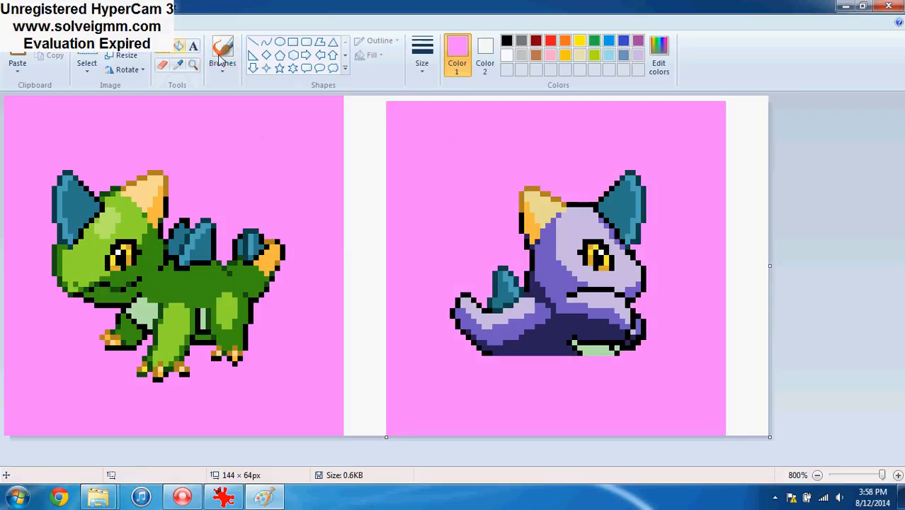
left_click(389, 99)
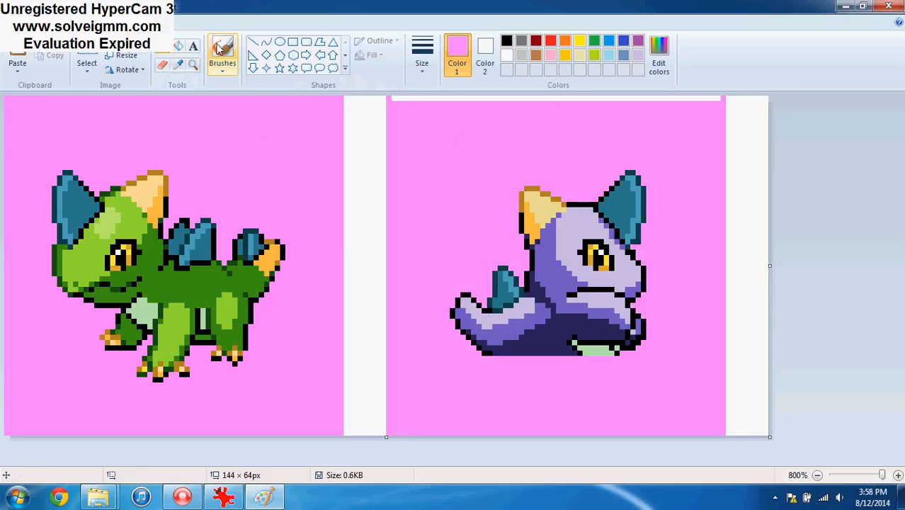
left_click(178, 45)
left_click(446, 99)
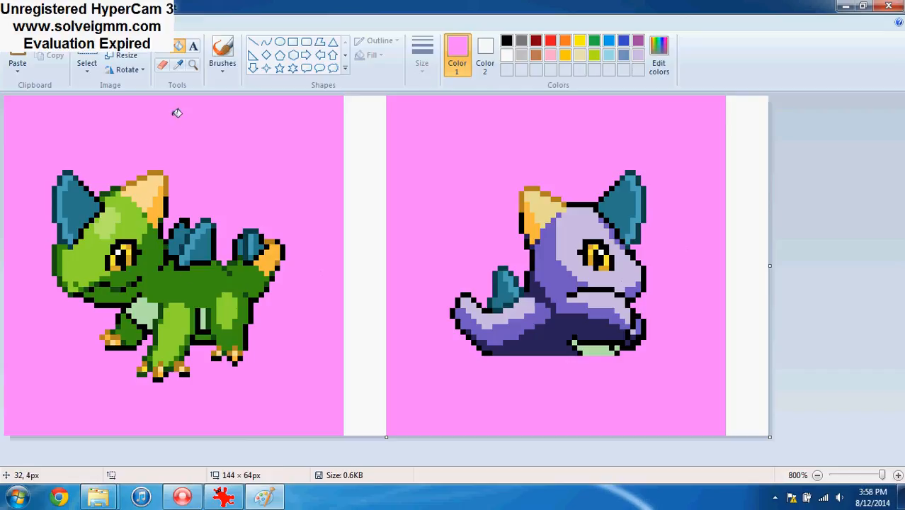
Replace the light lavender on the back sprite with the light green sampled from the front sprite's head, using the colour-replacing eraser
left_click(179, 65)
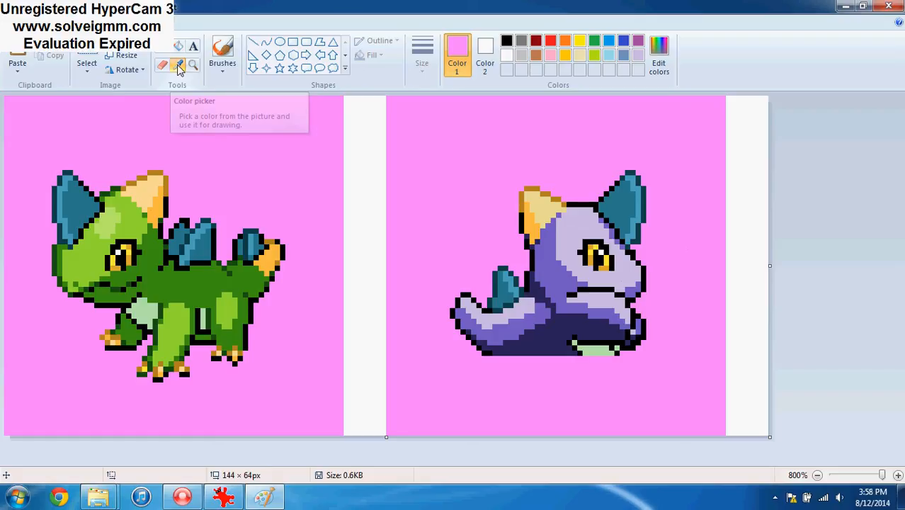
left_click(166, 66)
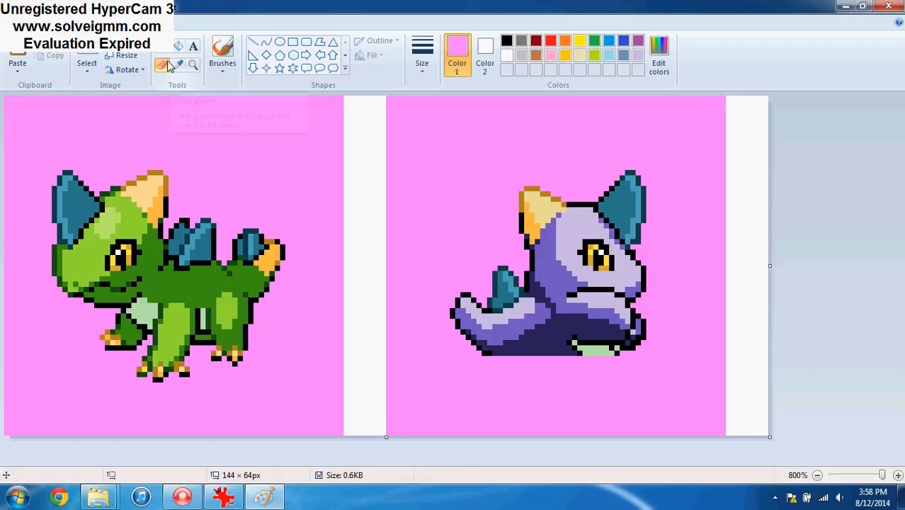
left_click(177, 66)
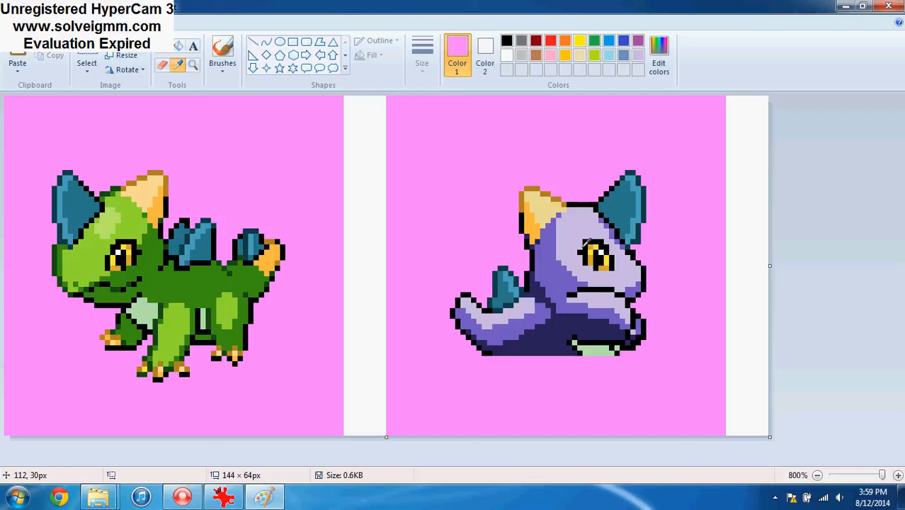
left_click(578, 221)
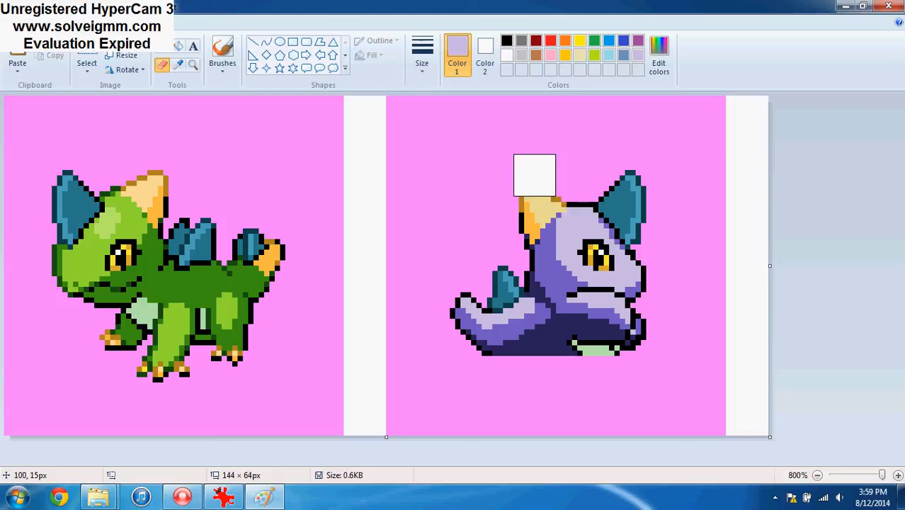
left_click(179, 65)
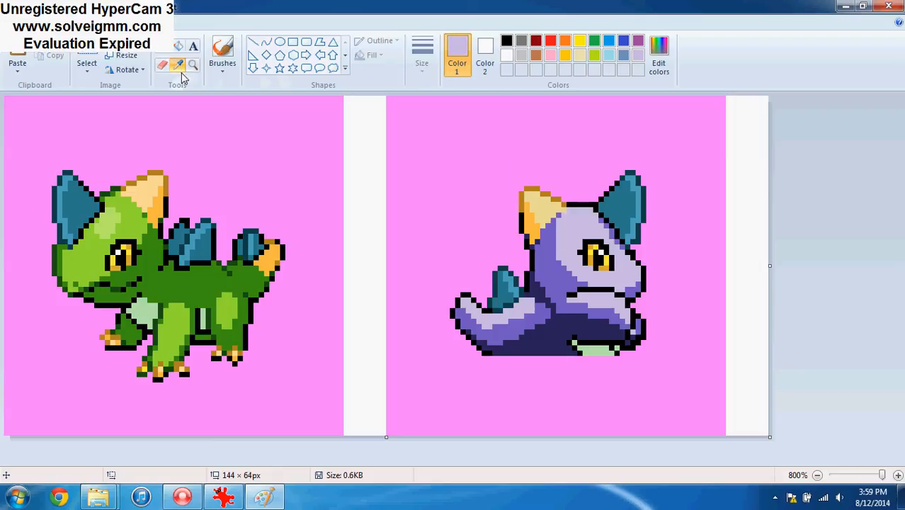
right_click(107, 222)
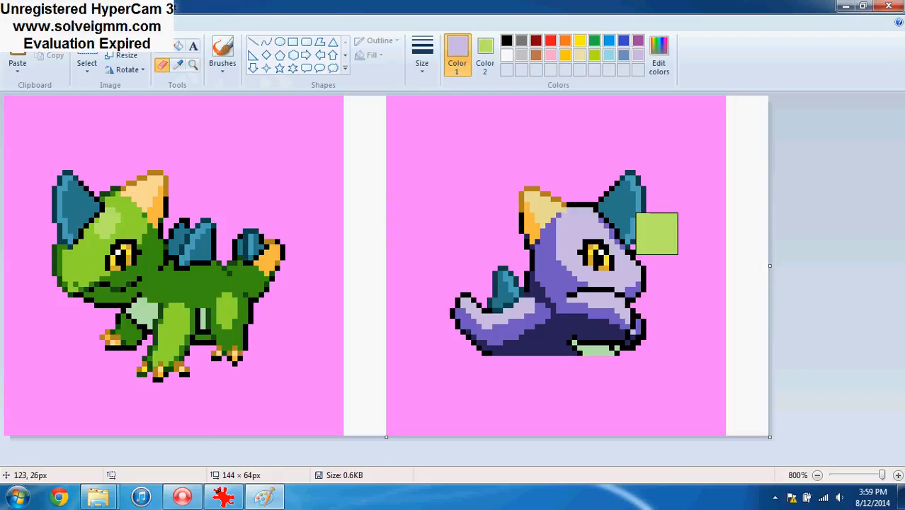
mouse_move(652, 236)
left_mouse_down()
mouse_move(593, 329)
mouse_move(540, 297)
mouse_move(641, 249)
mouse_move(619, 271)
left_mouse_up()
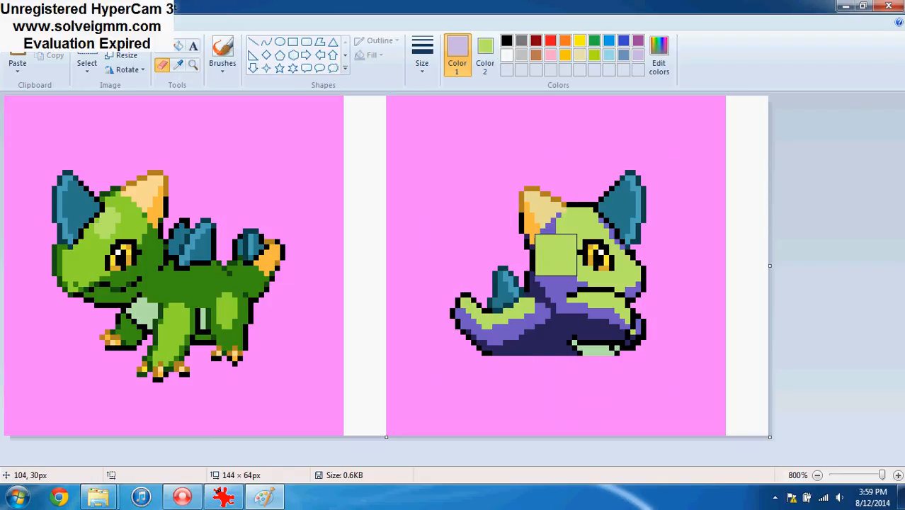
Replace the back sprite's medium purple with the medium green sampled from the front sprite
left_click(449, 73)
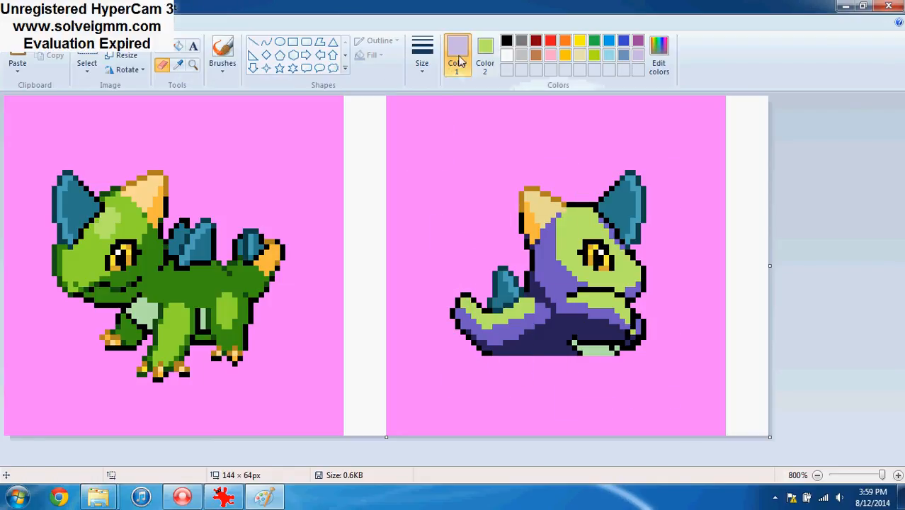
left_click(178, 65)
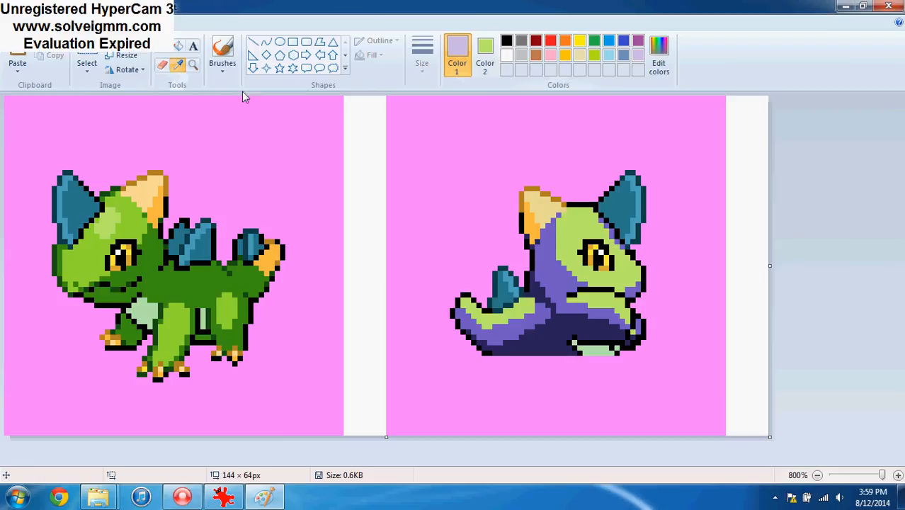
left_click(550, 267)
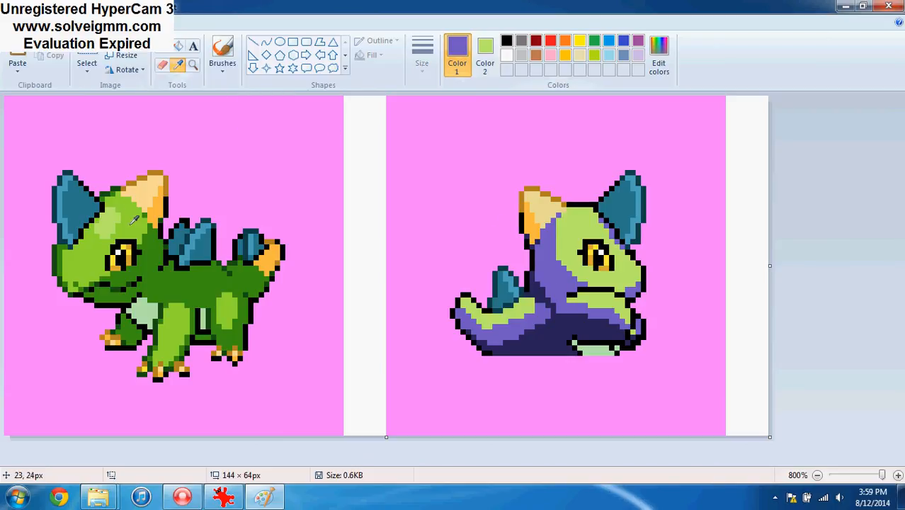
left_click(163, 65)
mouse_move(556, 227)
left_mouse_down()
mouse_move(522, 265)
mouse_move(529, 330)
mouse_move(492, 296)
mouse_move(470, 330)
left_mouse_up()
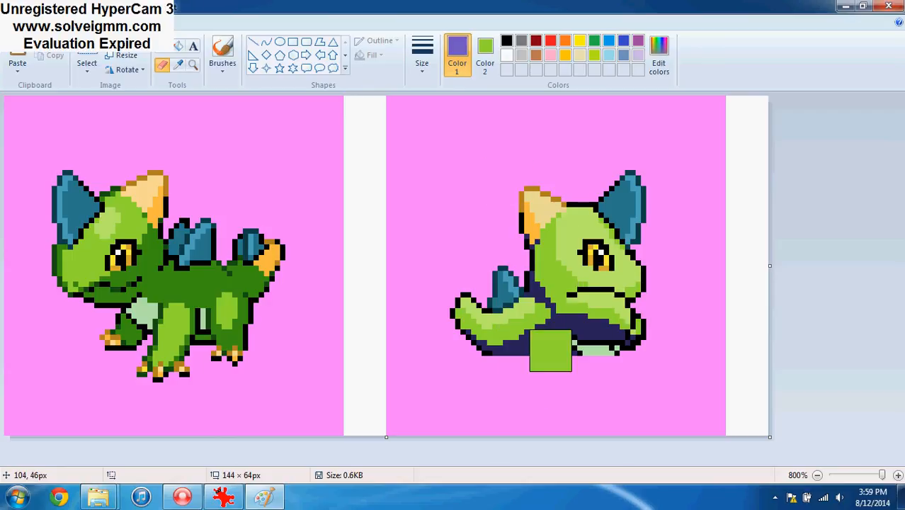
Replace the dark purple shading on the back sprite's body with the dark green sampled from the front sprite
left_click(178, 64)
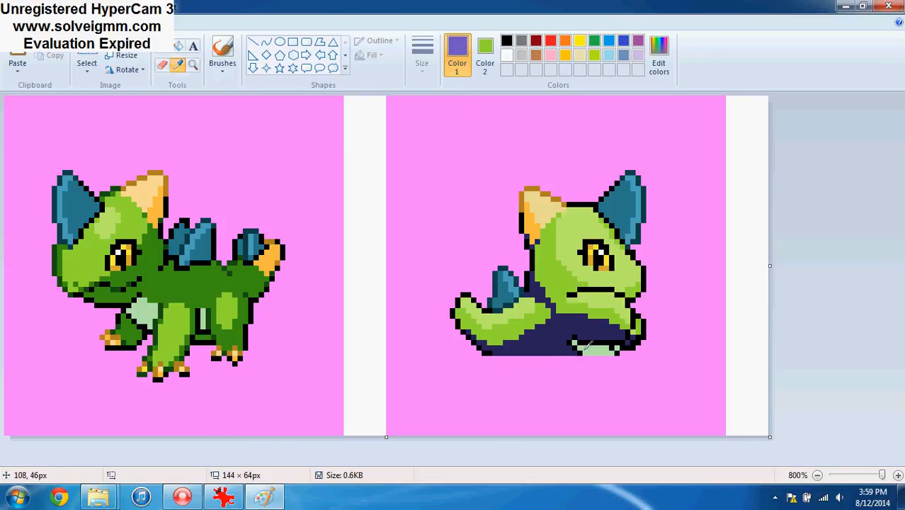
left_click(550, 332)
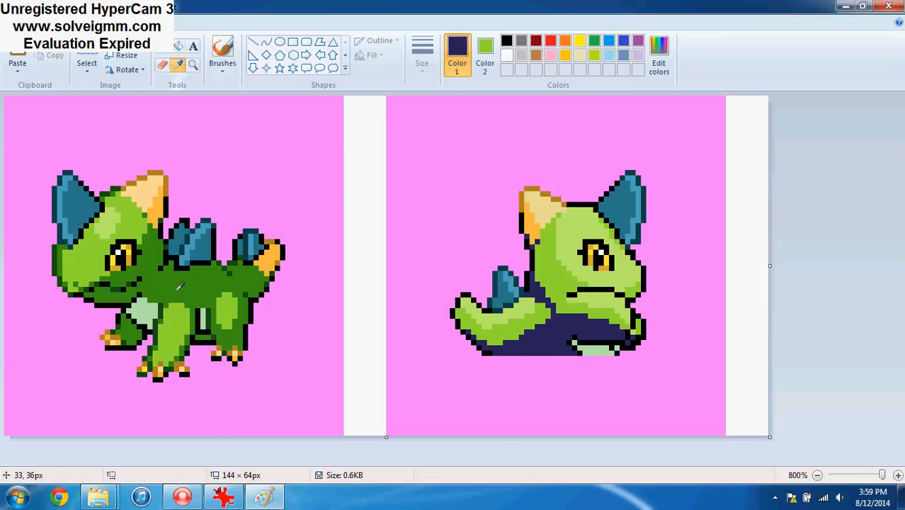
mouse_move(498, 372)
left_mouse_down()
mouse_move(498, 281)
mouse_move(534, 345)
mouse_move(572, 350)
mouse_move(577, 382)
mouse_move(619, 324)
mouse_move(615, 367)
left_mouse_up()
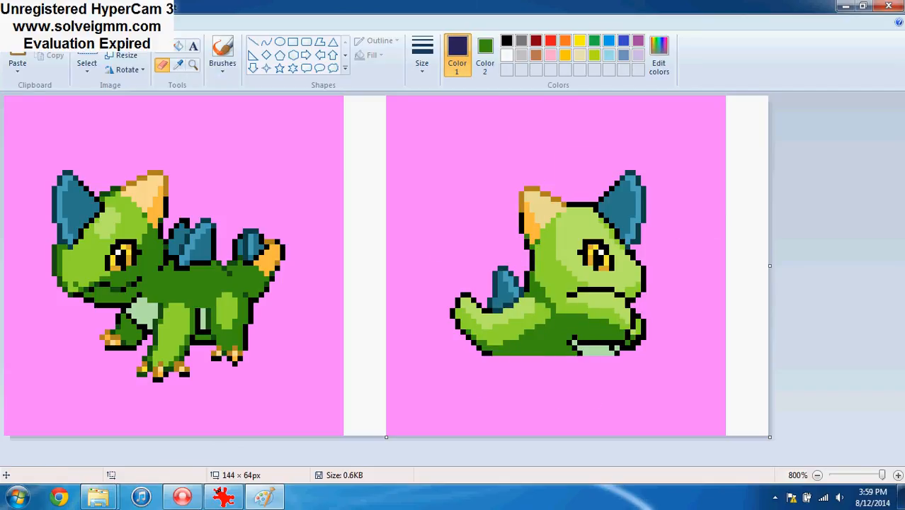
Crop the image to the 64 × 64 px pink square containing the back sprite
left_click(88, 56)
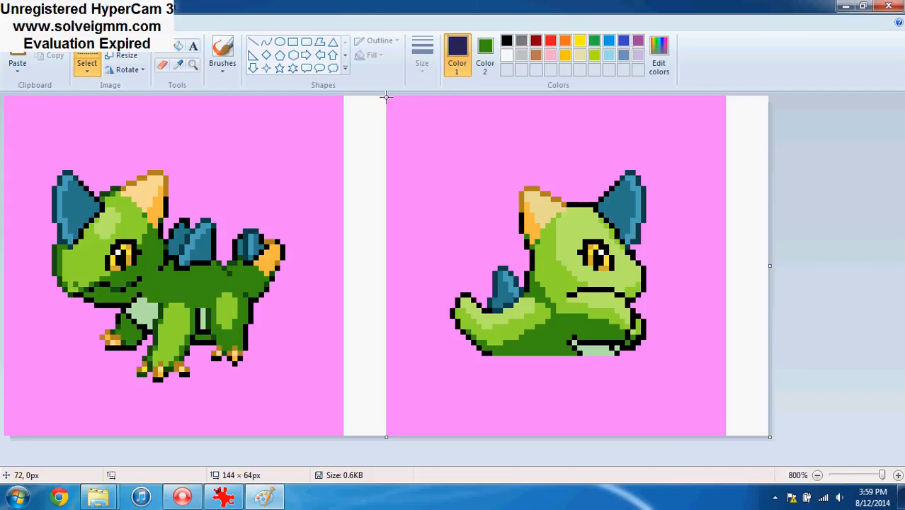
left_click_drag(386, 96, 724, 434)
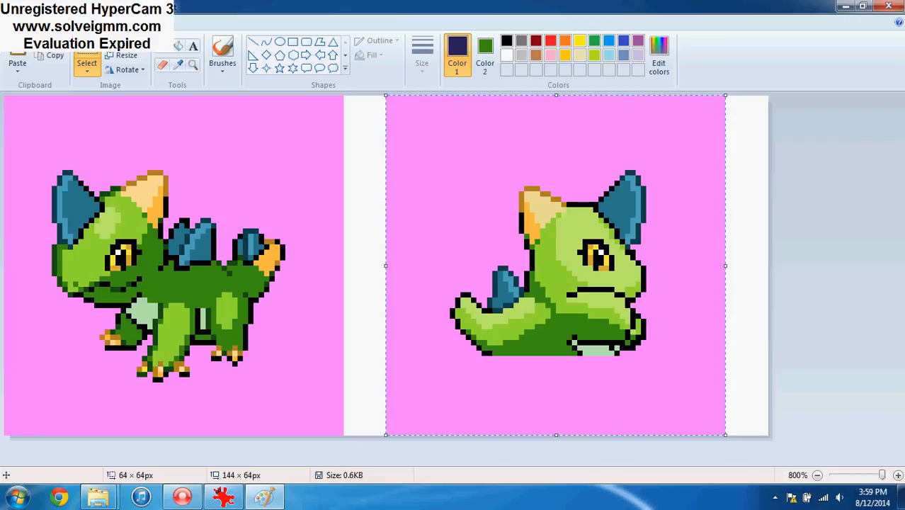
left_click(120, 41)
Save the cropped sprite to the desktop as a separate PNG named Bulbasaur Back and close Paint
left_click(18, 22)
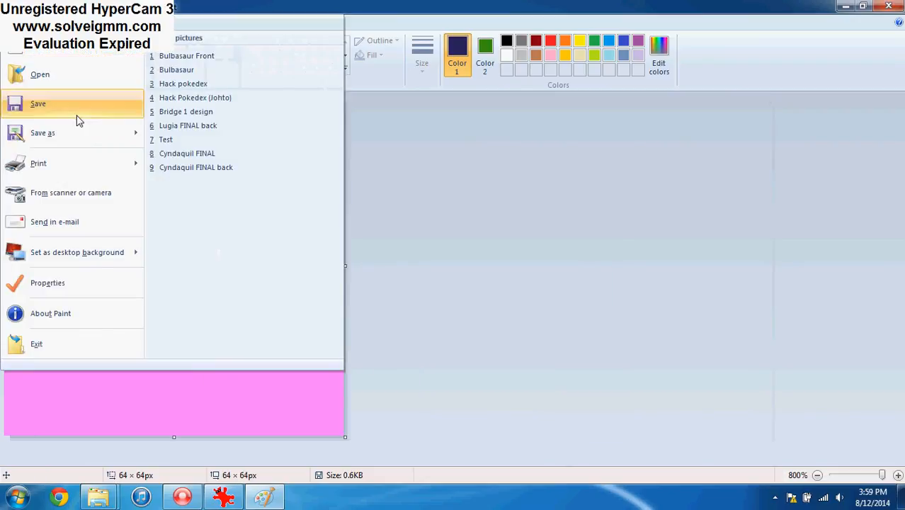
left_click(70, 134)
left_click(174, 342)
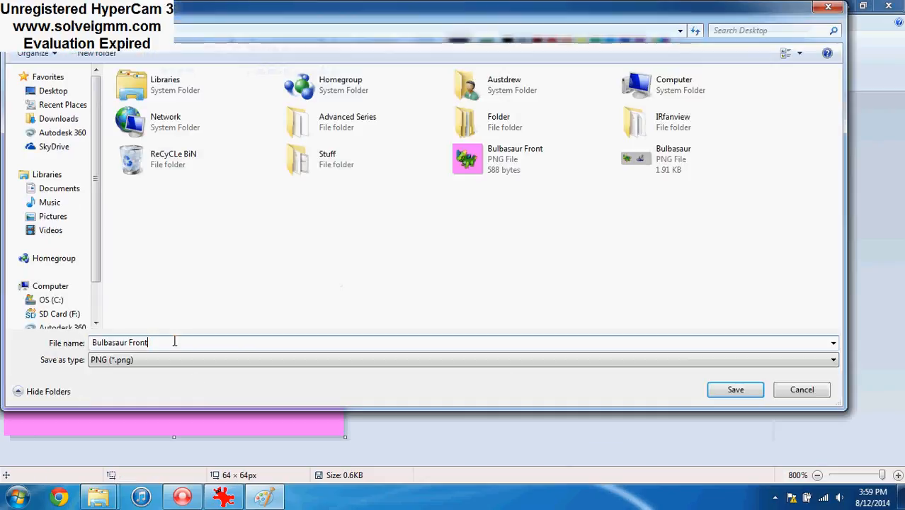
key("BackSpace")
key("BackSpace")
key("BackSpace")
type("Bac")
key("Return")
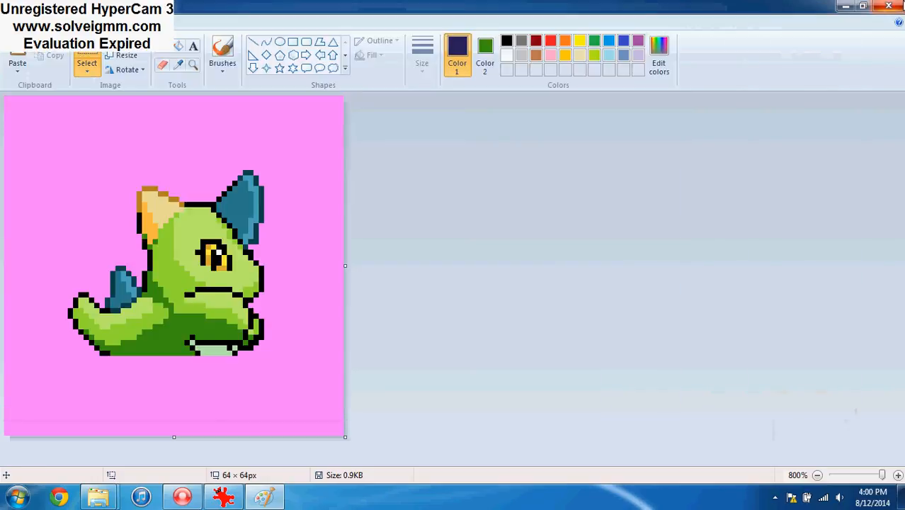
left_click(889, 6)
Launch Advanced Pokémon Sprite Editor from the desktop's Advanced Series folder and minimize the folder window
left_click_drag(24, 96, 287, 190)
double_click(119, 243)
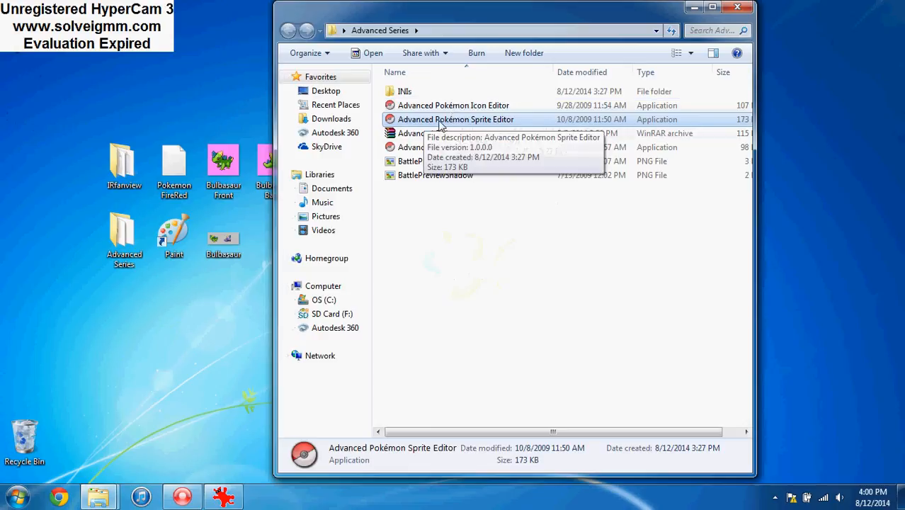
double_click(462, 120)
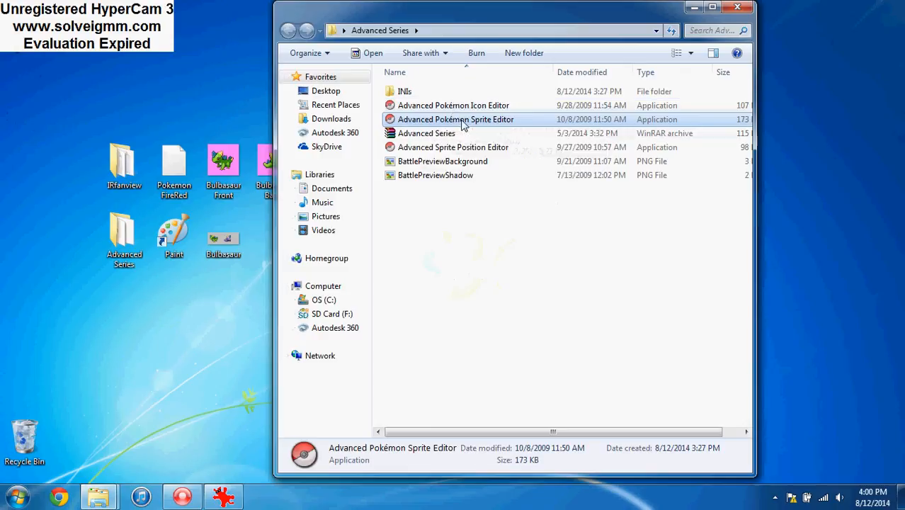
left_click(694, 7)
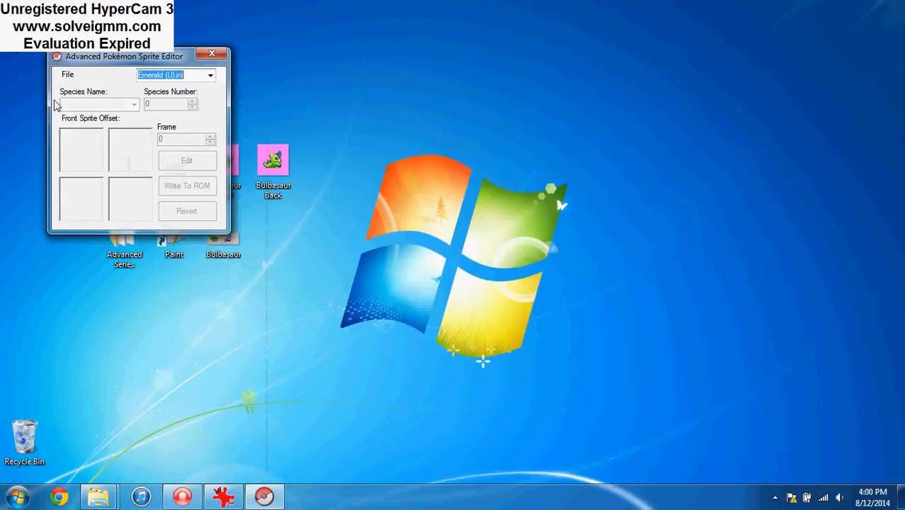
Open the Pokemon FireRed ROM from the desktop in the sprite editor
left_click(67, 74)
left_click(76, 90)
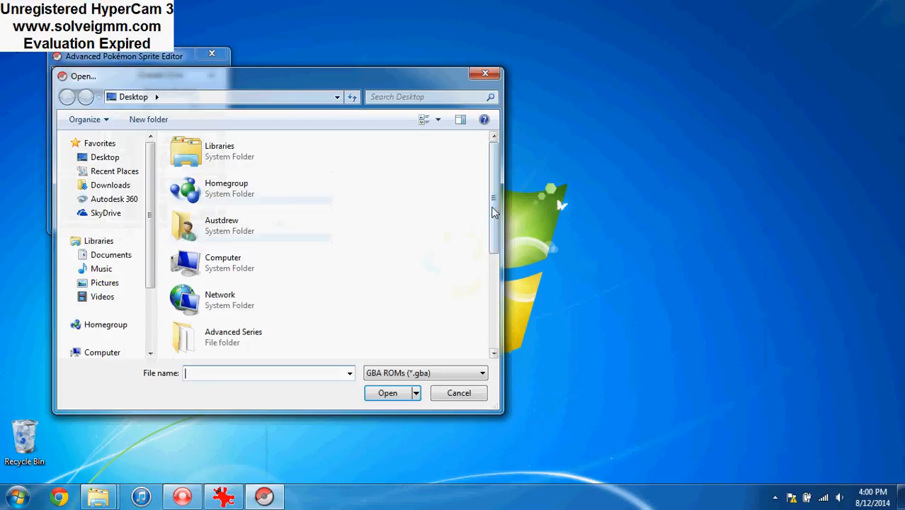
left_click_drag(492, 214, 487, 299)
double_click(238, 345)
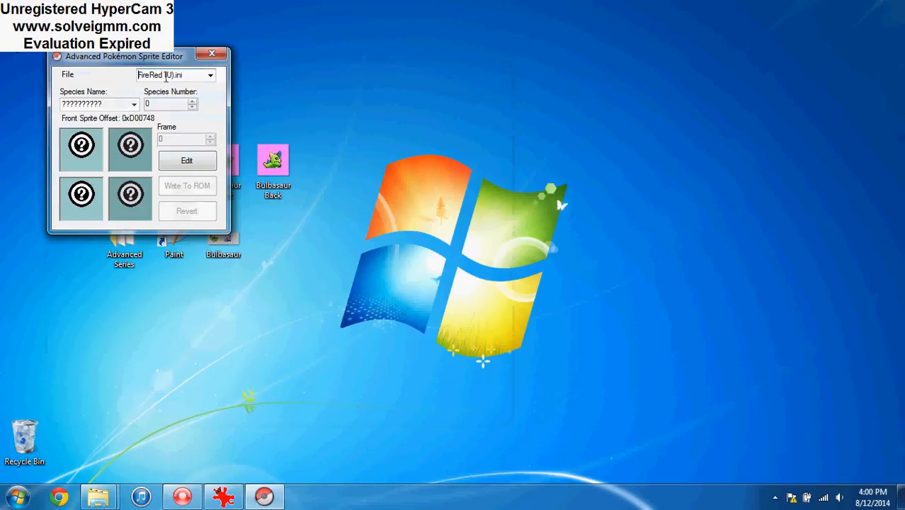
Choose species number 1, BULBASAUR, and open its sprites for editing
left_click(190, 101)
left_click_drag(146, 61, 473, 119)
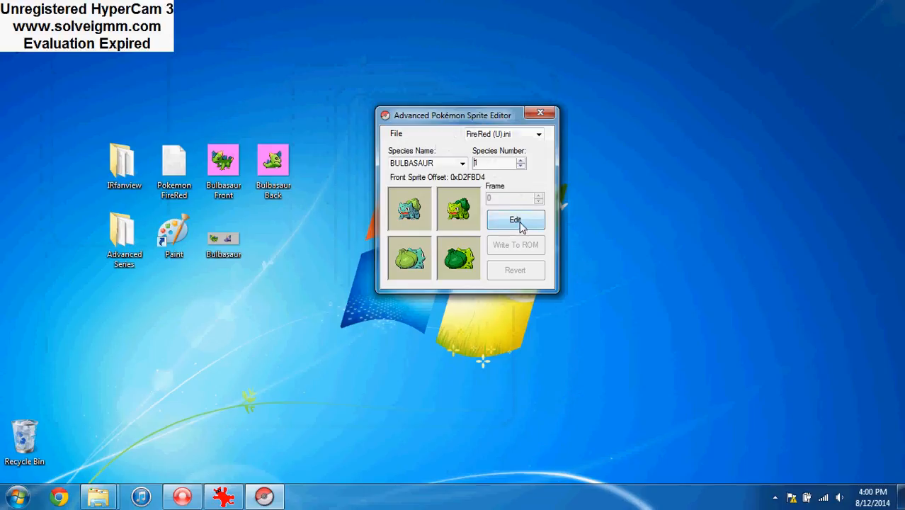
left_click(521, 225)
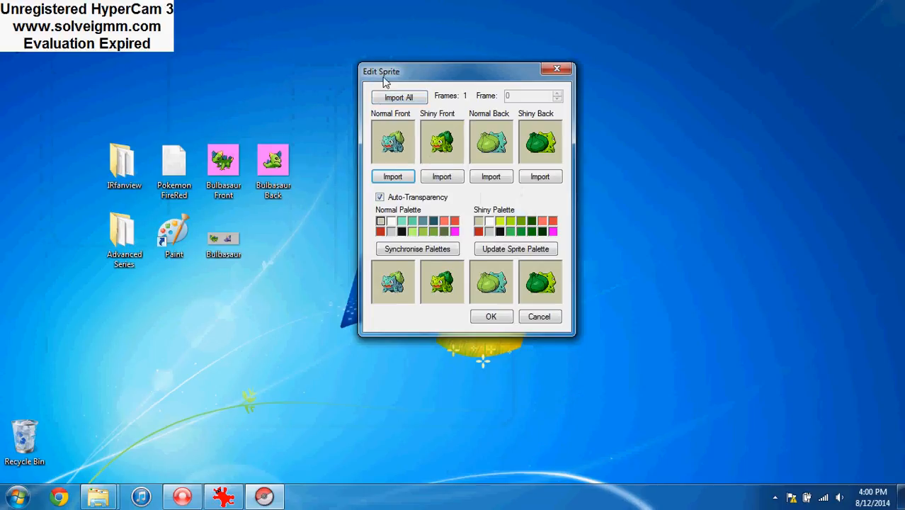
Try to import the Bulbasaur Front image as the normal front sprite and synchronise the palettes
left_click(402, 180)
left_click_drag(802, 201, 807, 320)
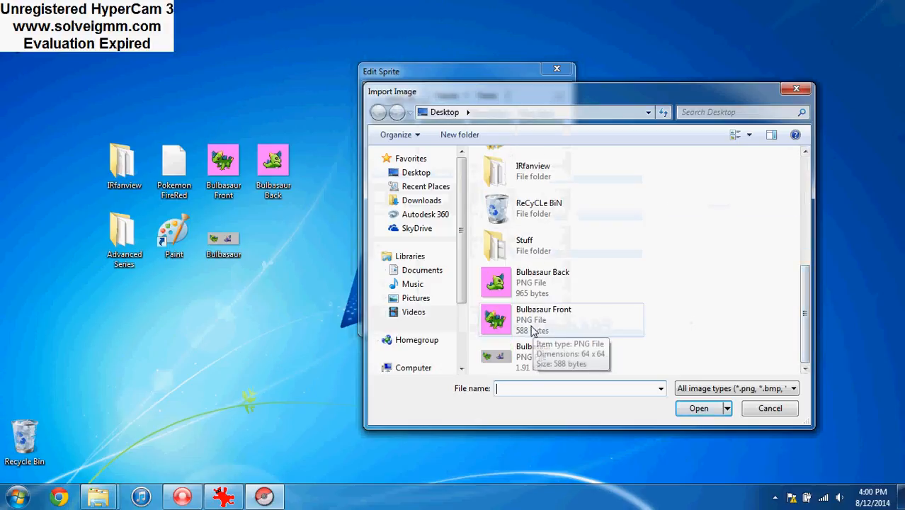
left_click_drag(460, 92, 457, 142)
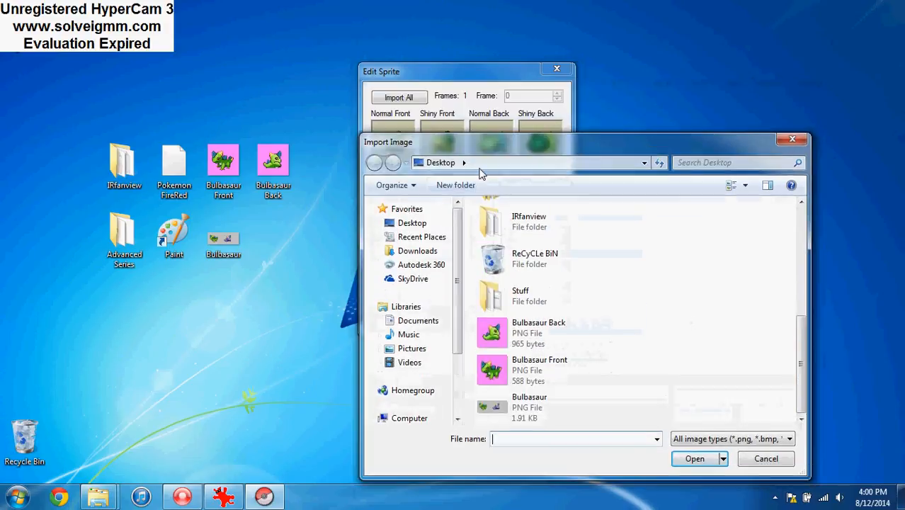
left_click_drag(480, 173, 425, 91)
double_click(482, 306)
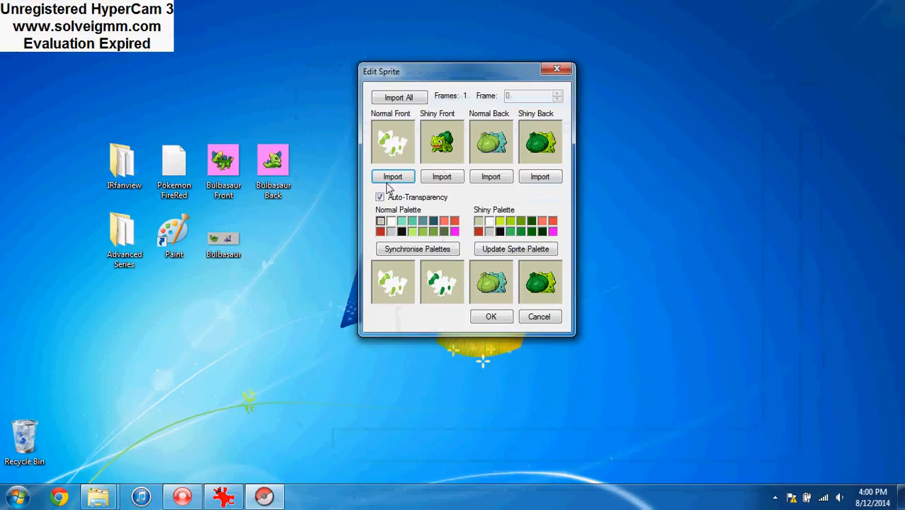
left_click(416, 255)
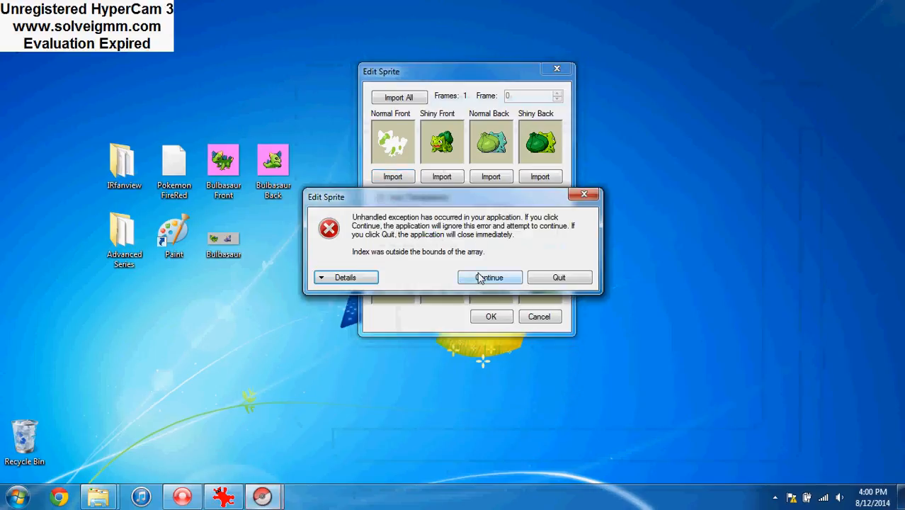
left_click(484, 277)
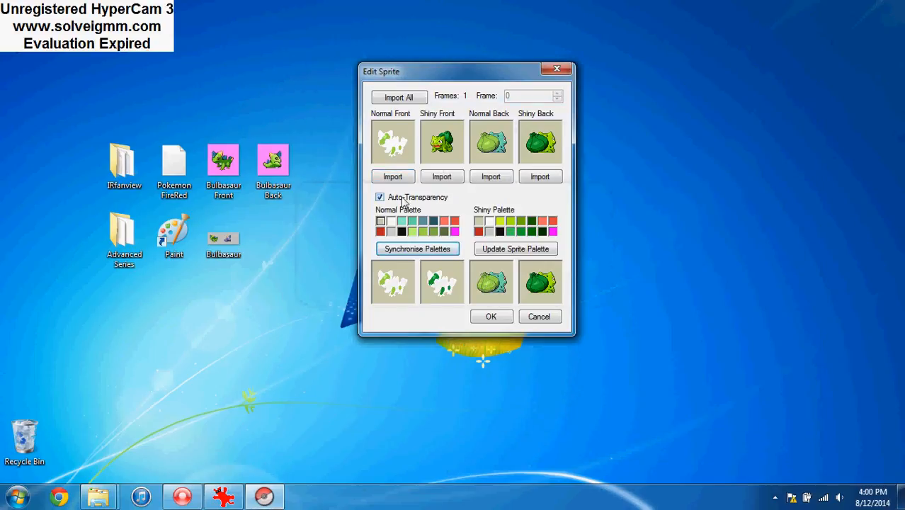
Import Bulbasaur Front as the normal front sprite and Bulbasaur Back as the normal back sprite, and accept the sprite edits
left_click(393, 177)
key("Return")
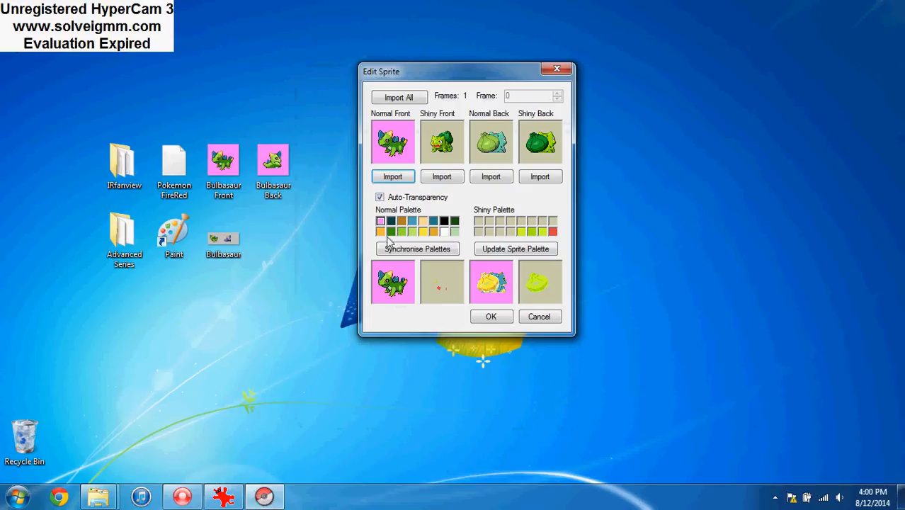
left_click(500, 182)
double_click(546, 268)
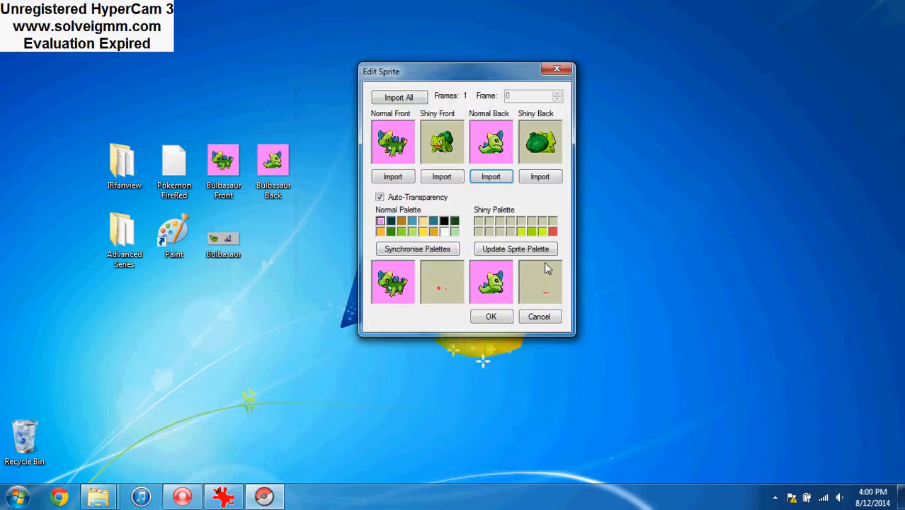
left_click(491, 317)
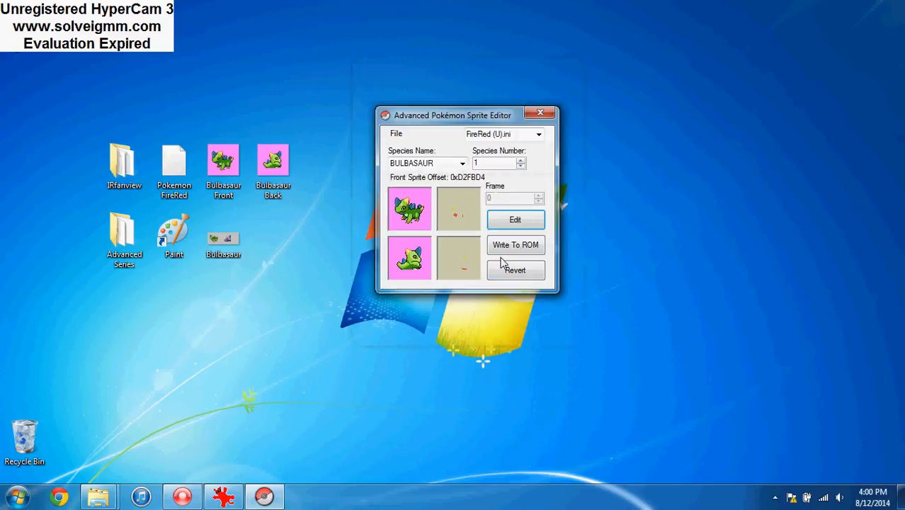
Write the edited Bulbasaur sprites to the ROM, having the editor find free space for the data
left_click(508, 250)
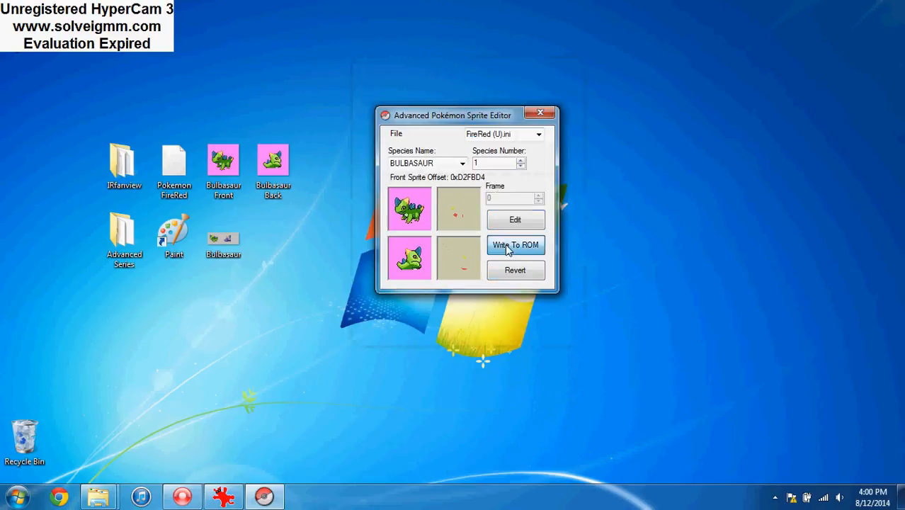
left_click(493, 220)
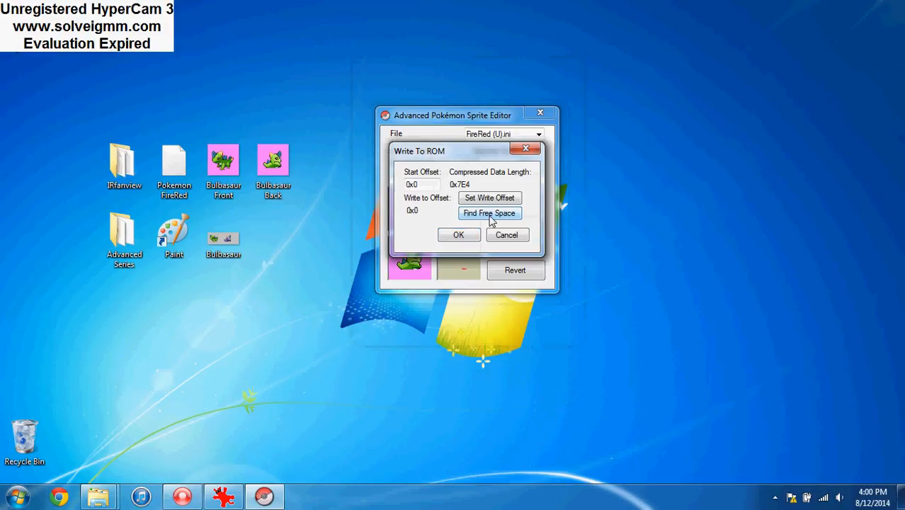
left_click(459, 237)
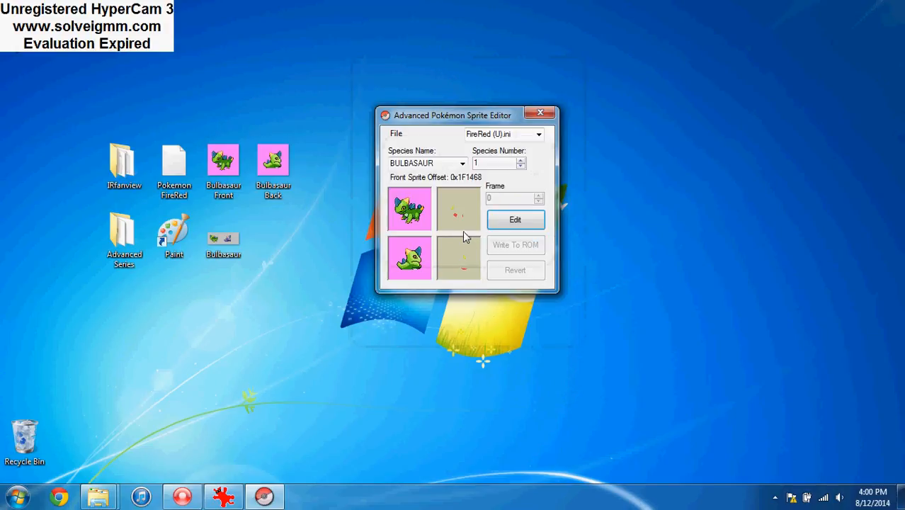